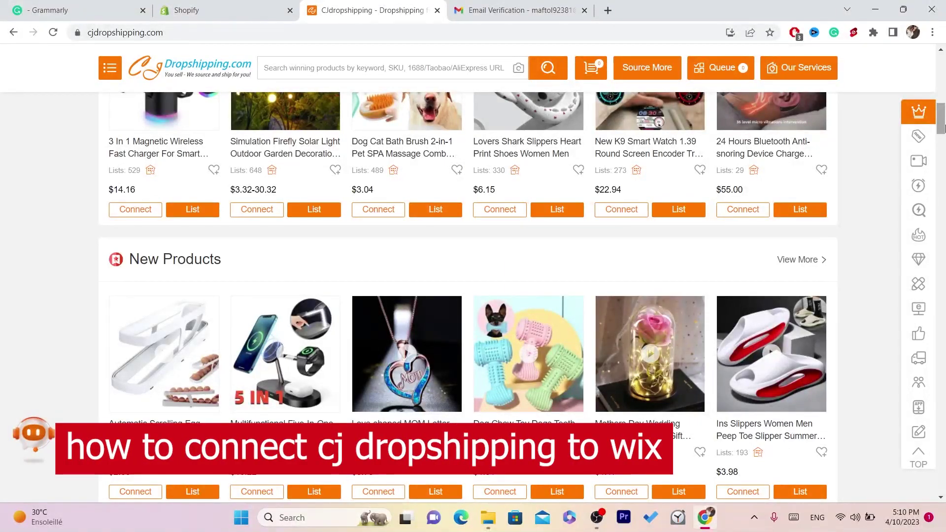
Step: Scroll CJdropshipping to the top and load Wix's My Sites page in the Gmail tab
scroll(944, 127, up, 10)
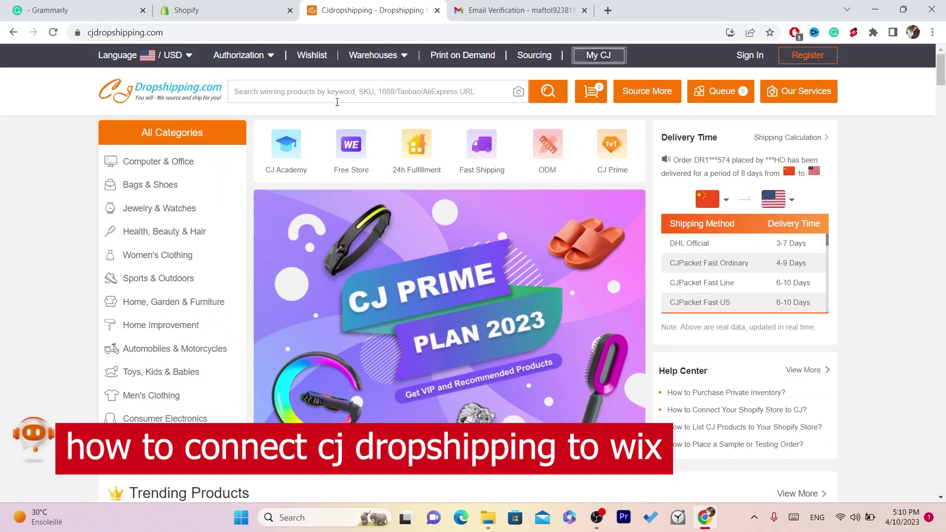
click(495, 10)
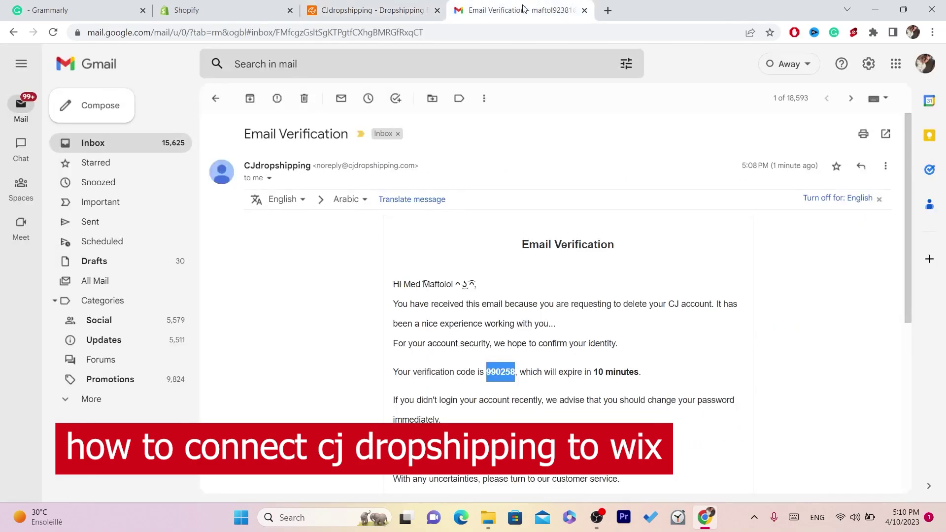
click(495, 29)
text(wix.com)
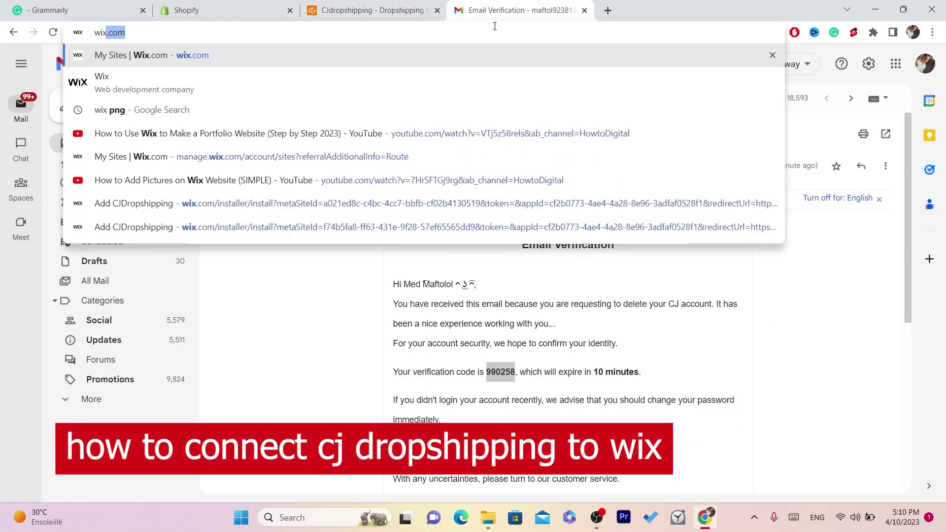
click(487, 50)
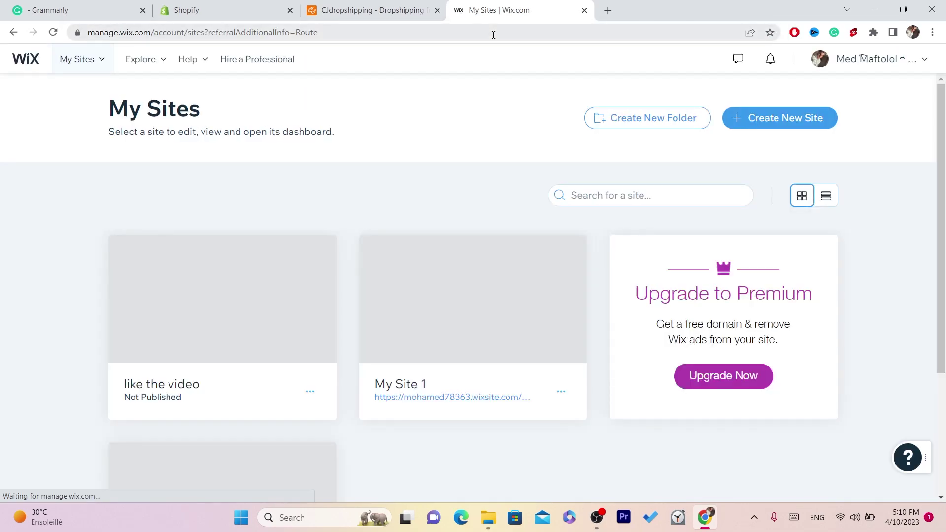
click(383, 4)
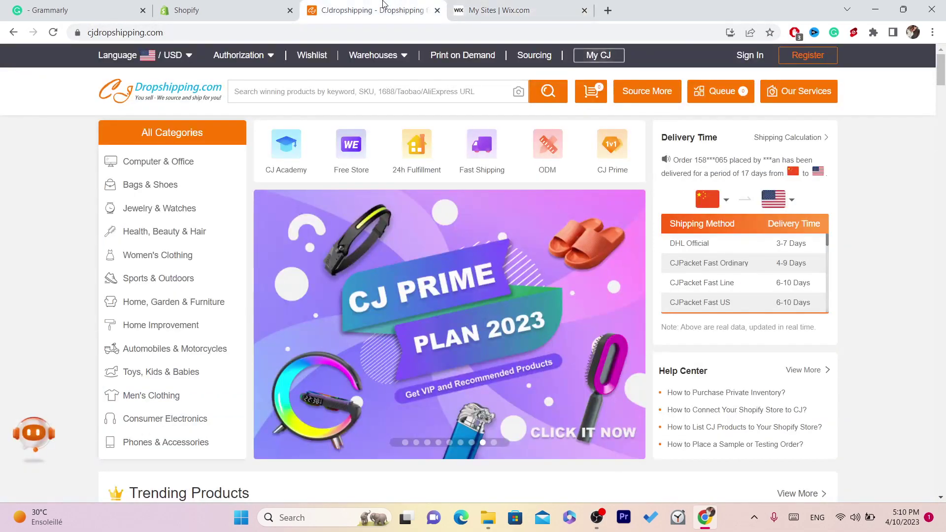
click(477, 4)
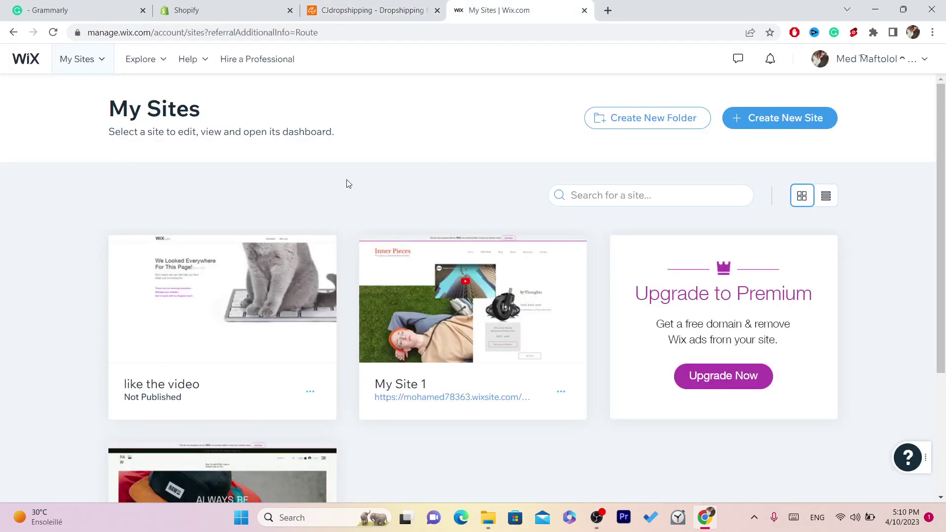
click(381, 4)
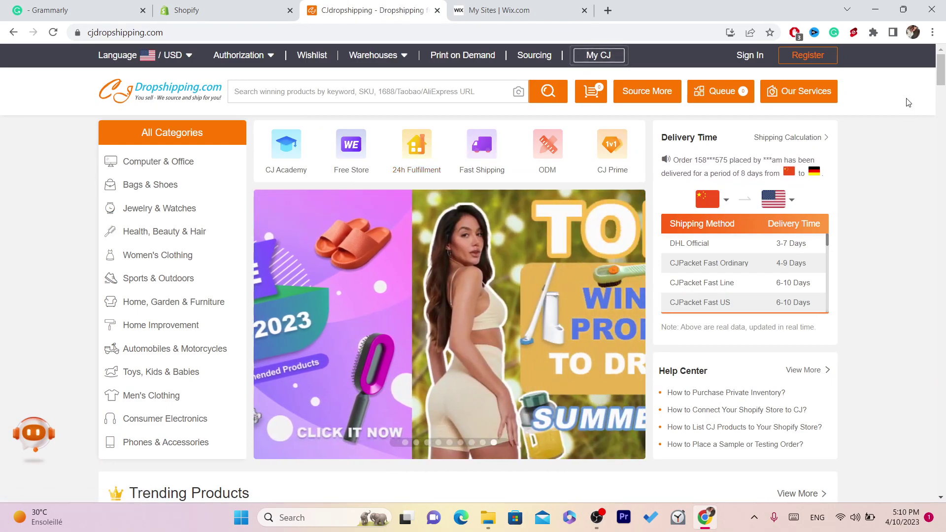
drag(942, 74, 943, 76)
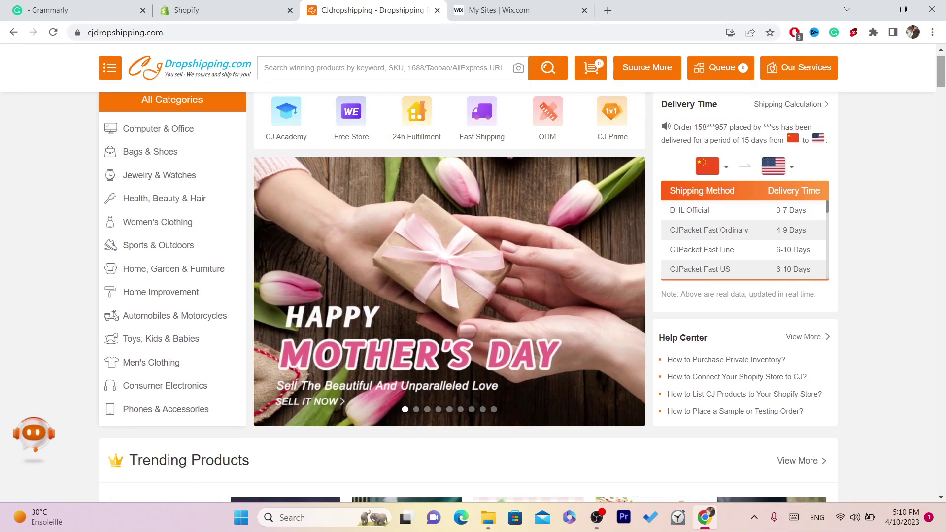
mouse_move(942, 87)
mouse_down()
mouse_move(942, 129)
mouse_move(942, 69)
mouse_up()
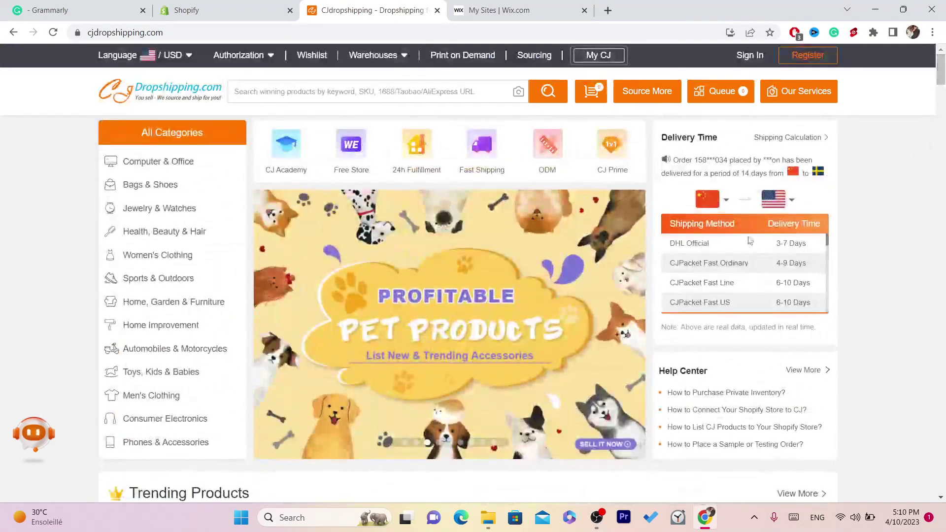
drag(705, 300, 728, 253)
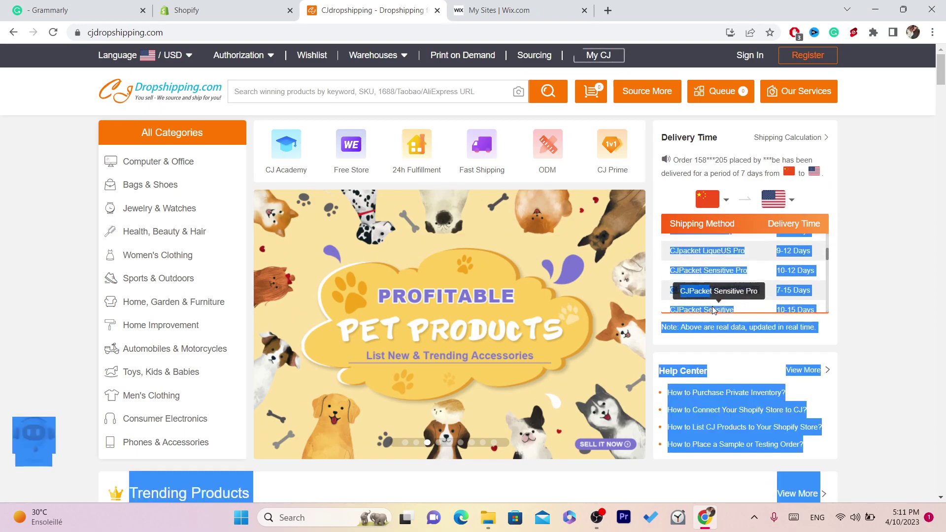
click(782, 281)
scroll(781, 281, down, 2)
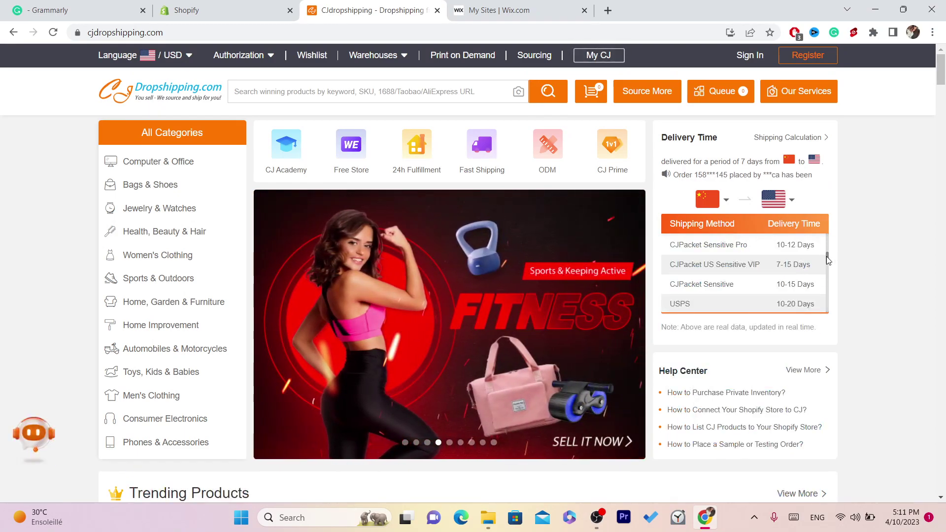
drag(828, 260, 830, 234)
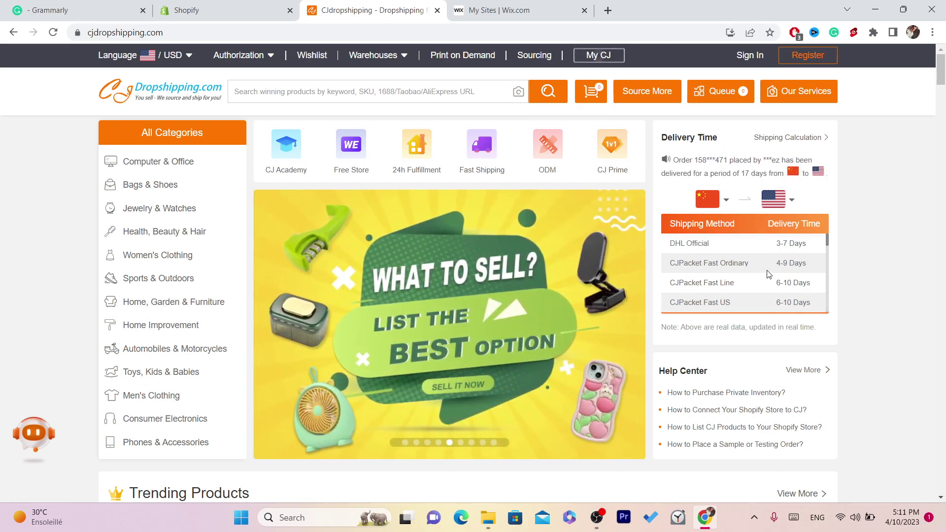
click(364, 88)
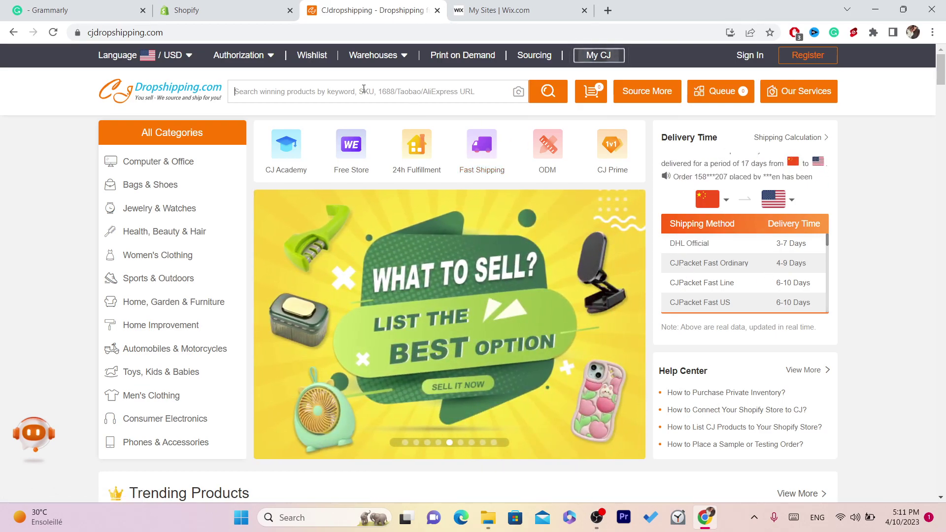
mouse_move(240, 55)
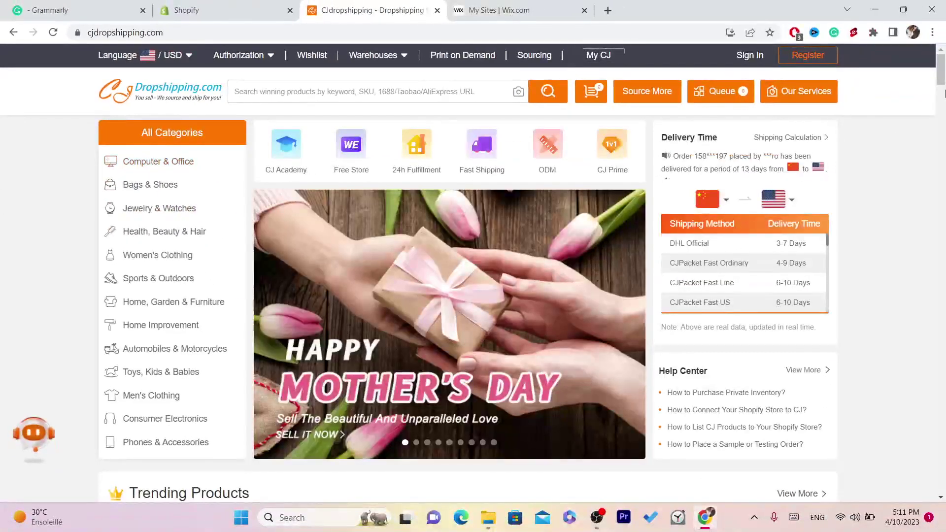
scroll(945, 94, down, 3)
scroll(945, 94, up, 3)
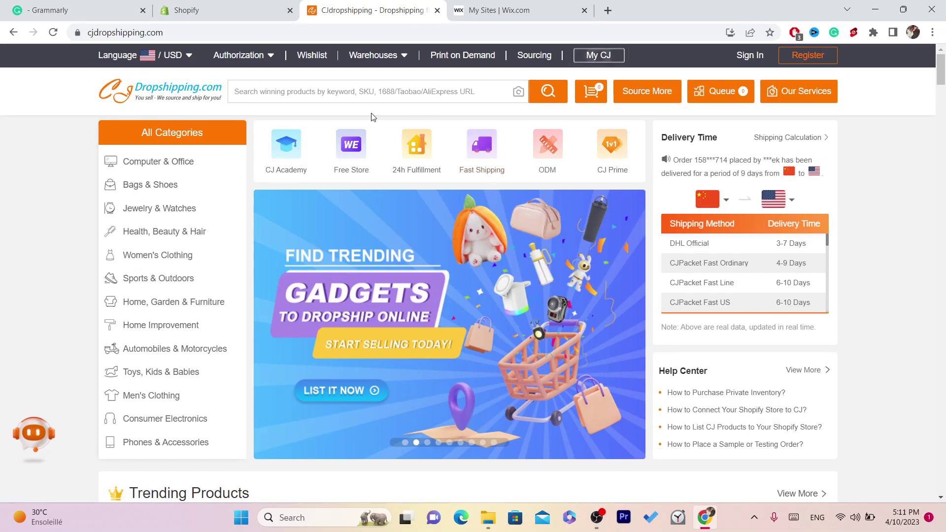
mouse_move(259, 61)
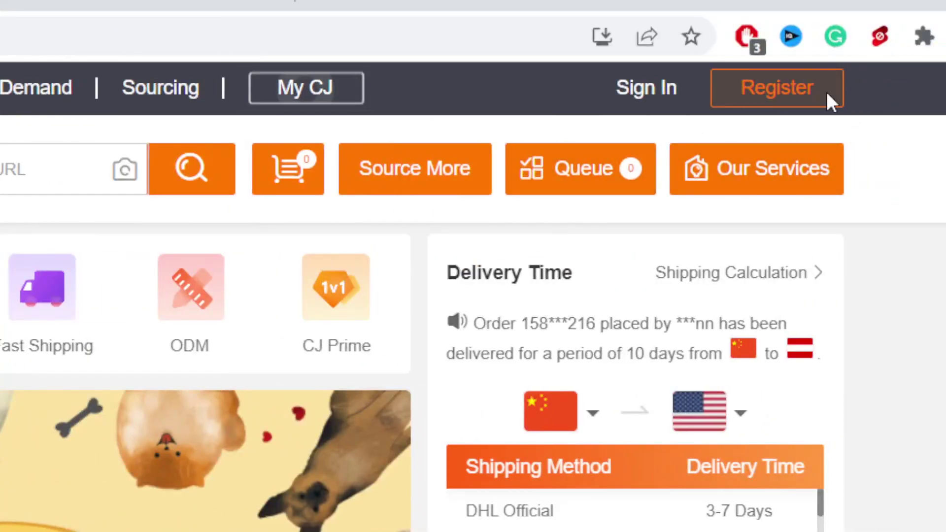
Step: Register for CJdropshipping through Google sign-up and choose the Google account
click(781, 101)
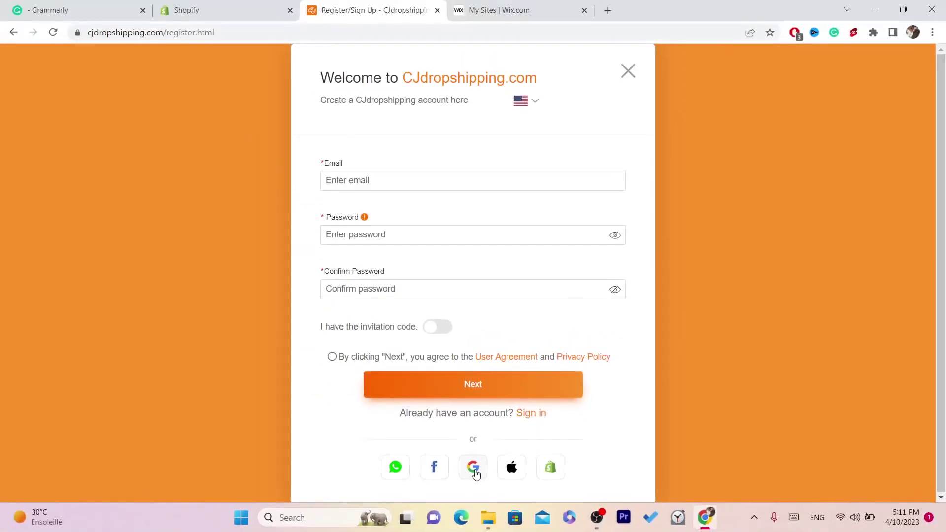
click(279, 463)
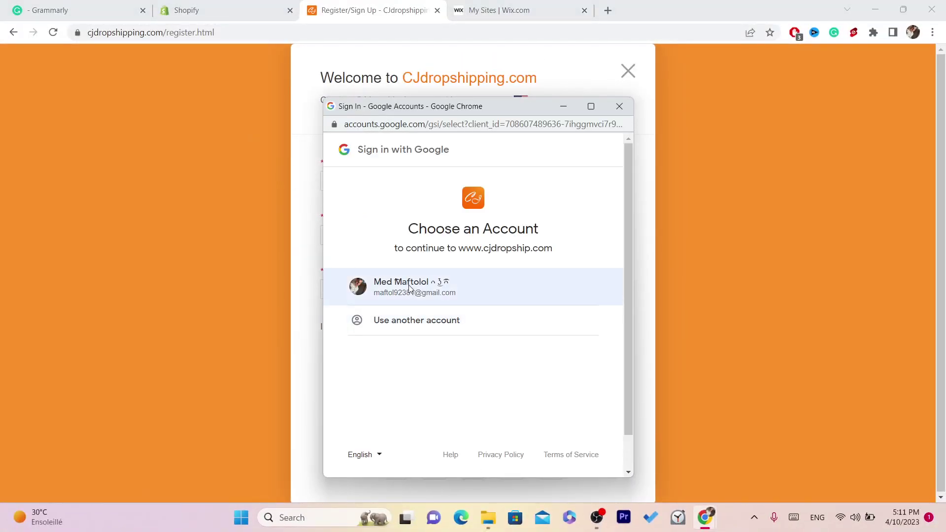
click(409, 288)
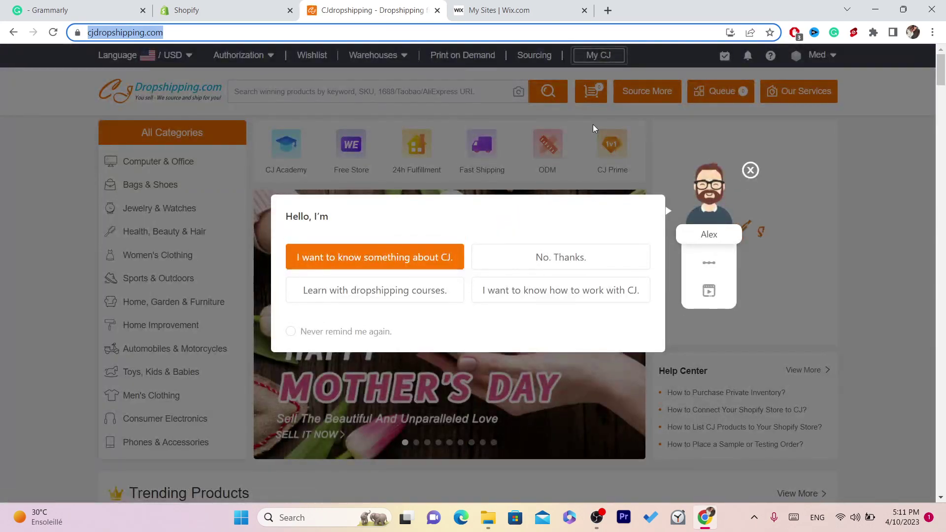
Step: Dismiss the chat popups, go to Authorization > Wix, and start adding a Wix store
click(357, 112)
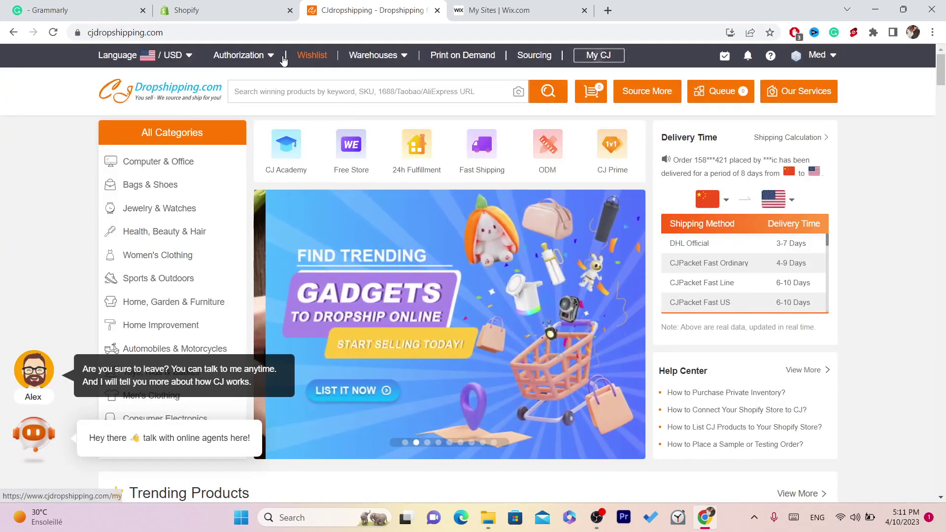
click(239, 55)
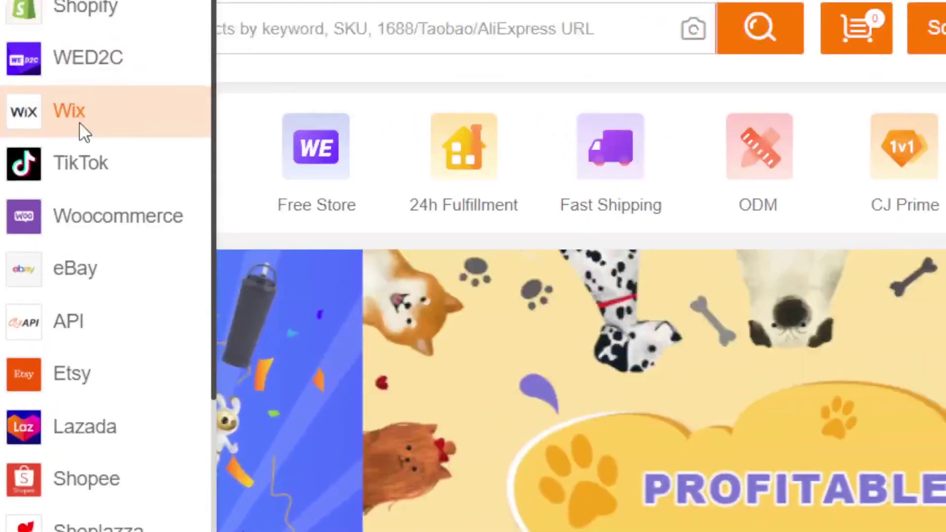
click(245, 132)
click(417, 30)
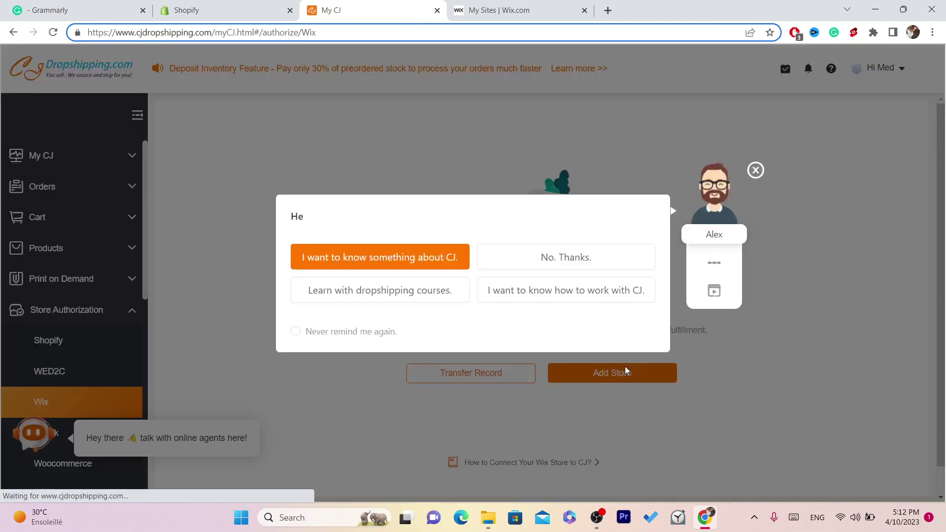
click(755, 170)
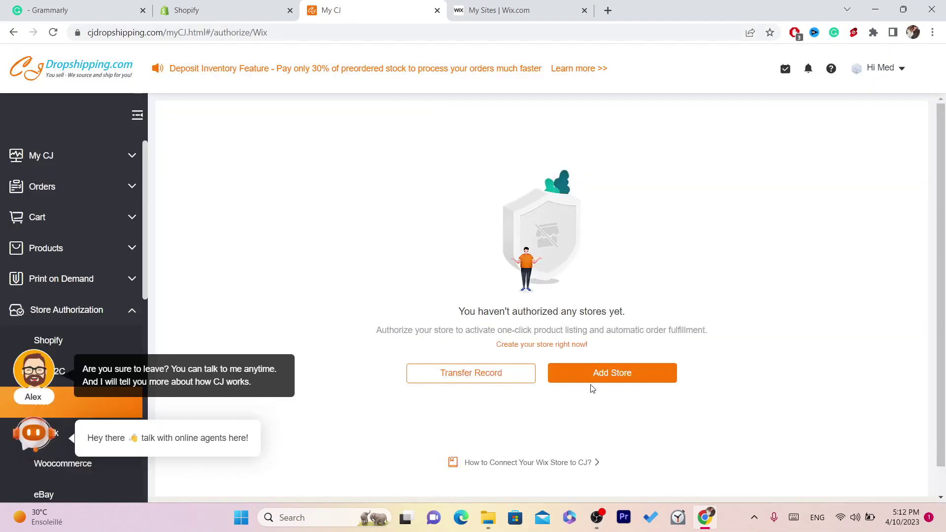
click(868, 460)
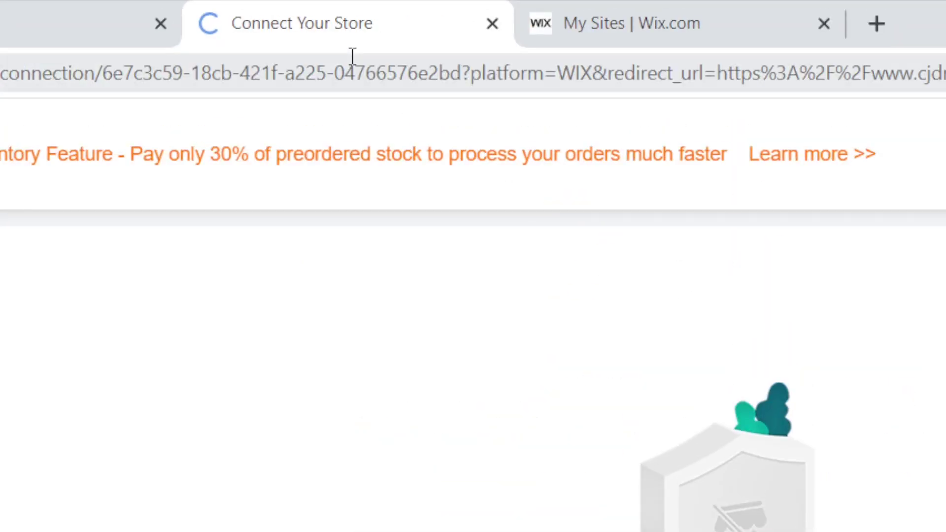
click(352, 56)
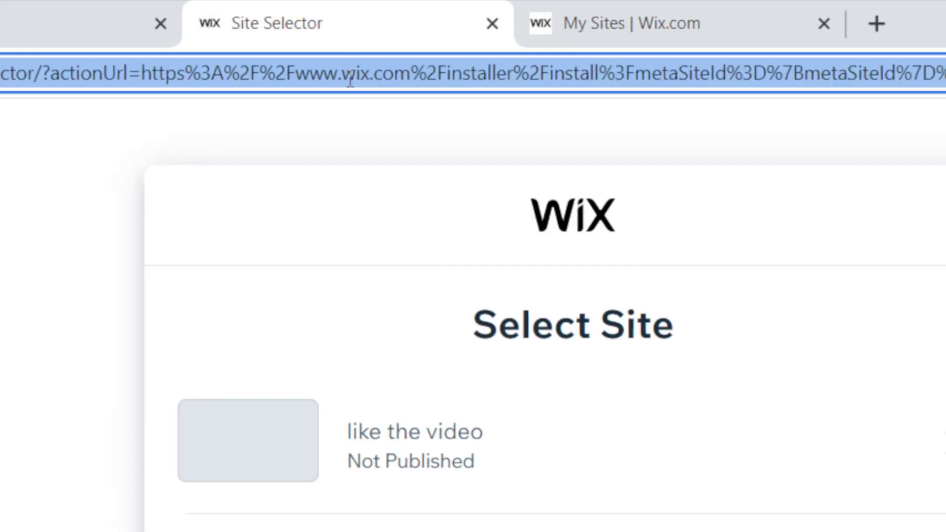
Step: Select 'My Site 1' on Wix and agree to add CJDropshipping to it
double_click(348, 77)
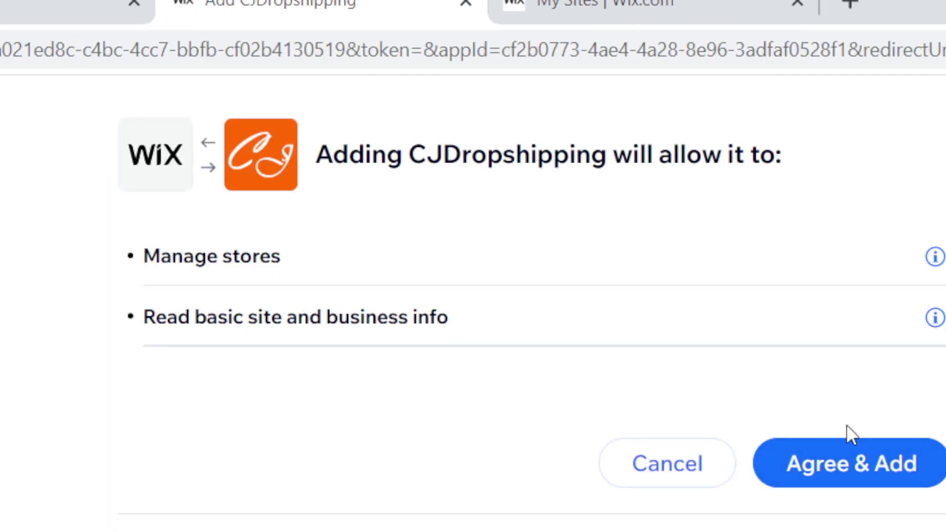
click(867, 462)
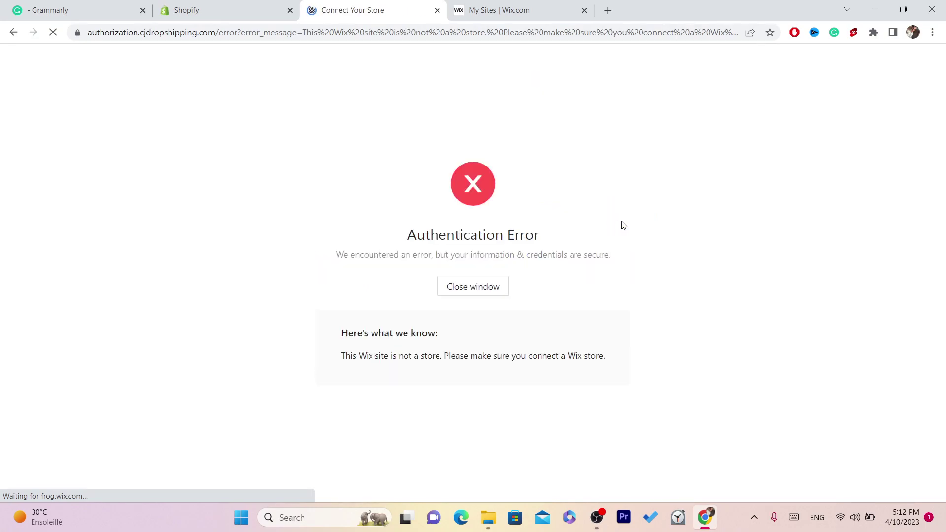
Step: Close the failed connection window and reopen the CJdropshipping home page via 'cj'
click(459, 284)
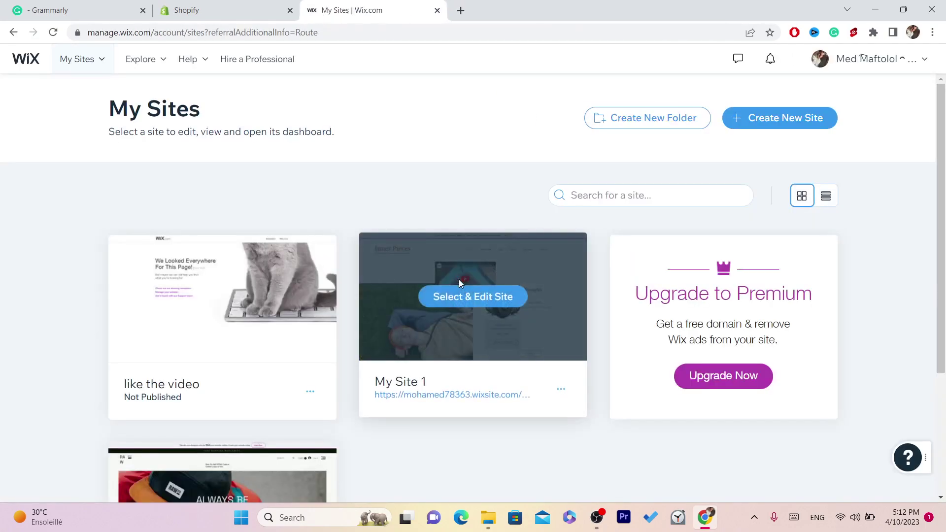
click(217, 7)
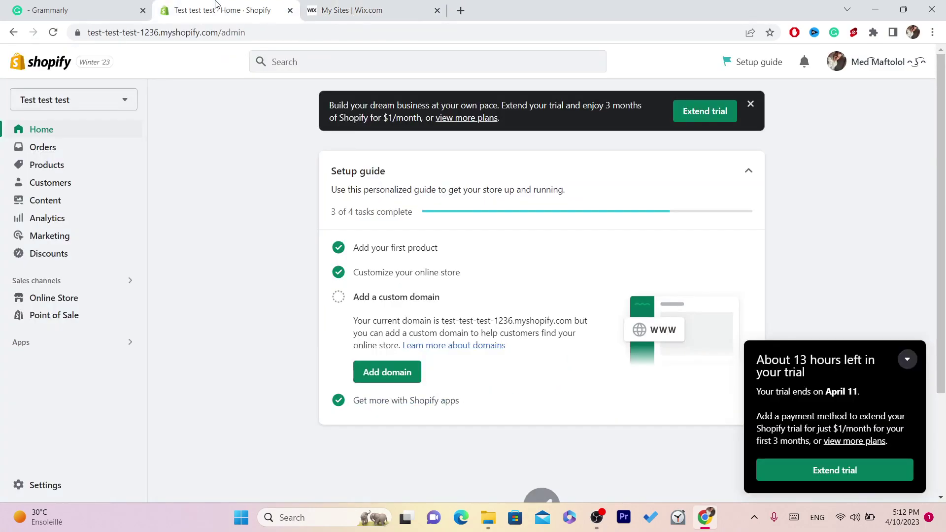
click(363, 4)
click(389, 33)
text(cj)
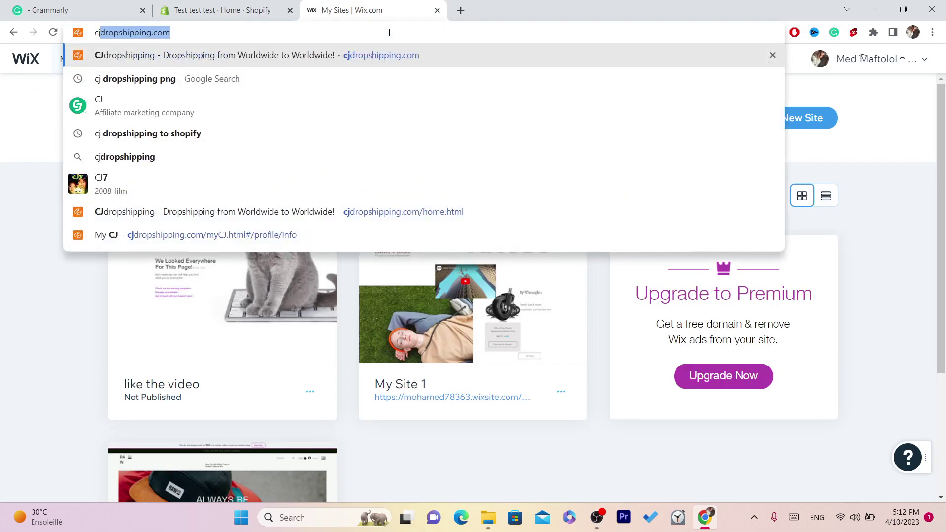
key(Return)
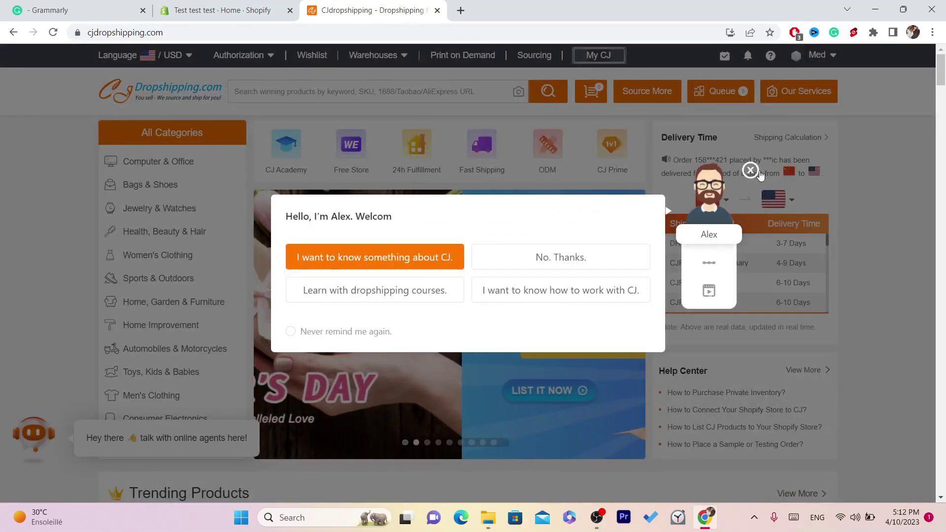
Step: Go to Authorization > Wix, dismiss the chatbot, and start connecting a new Wix store
click(749, 171)
mouse_move(234, 65)
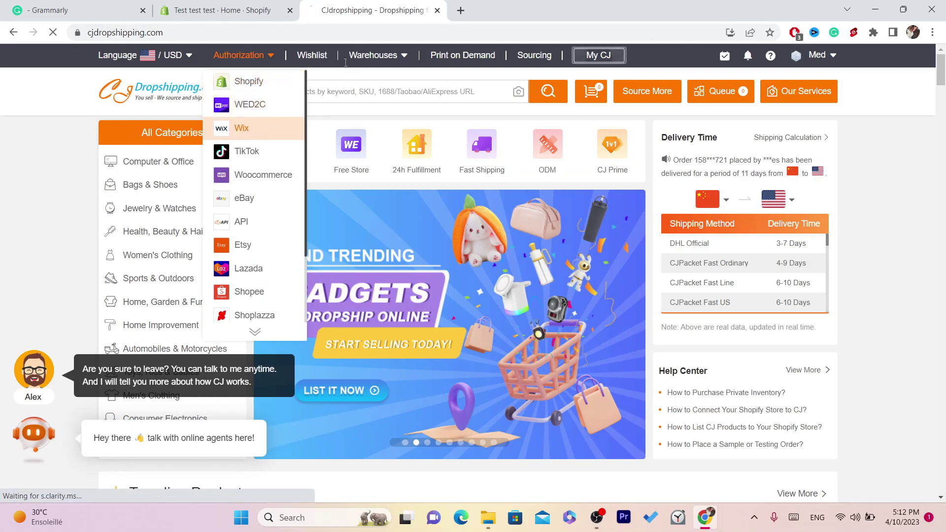
click(242, 128)
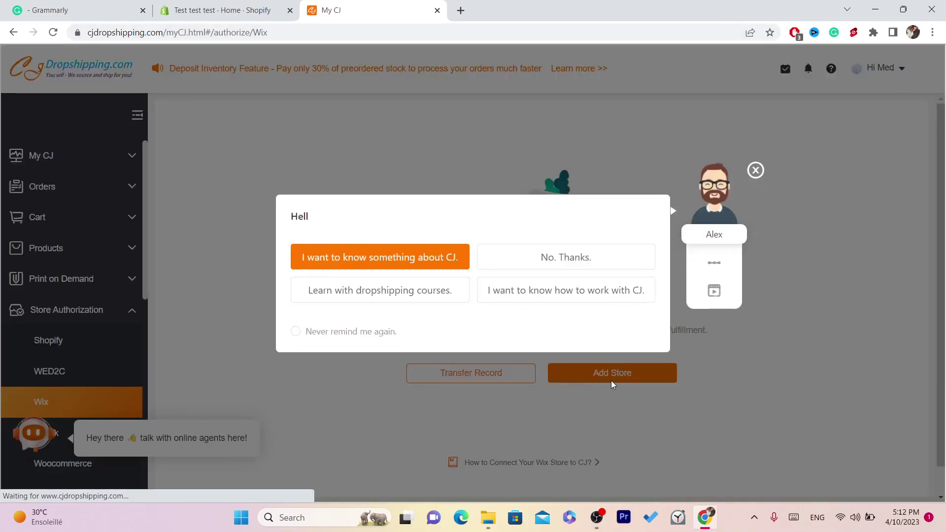
drag(610, 381, 703, 240)
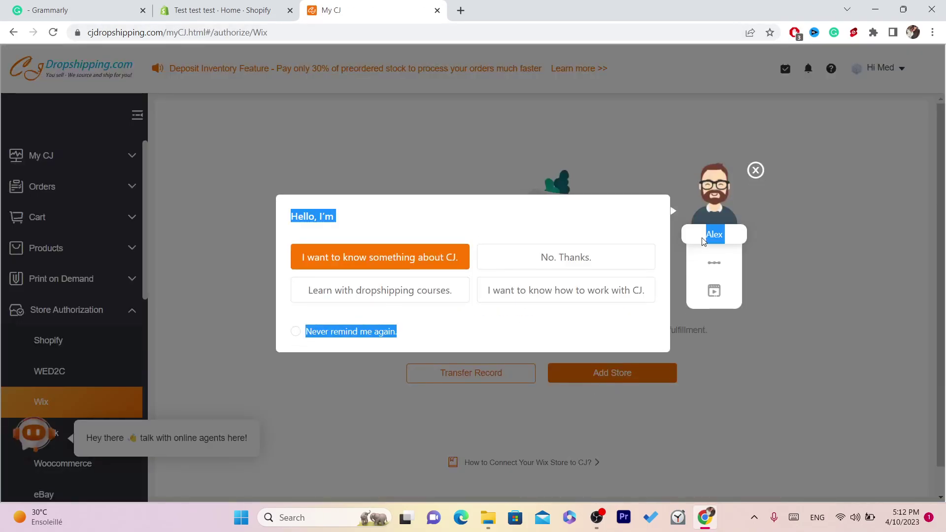
click(756, 171)
click(611, 384)
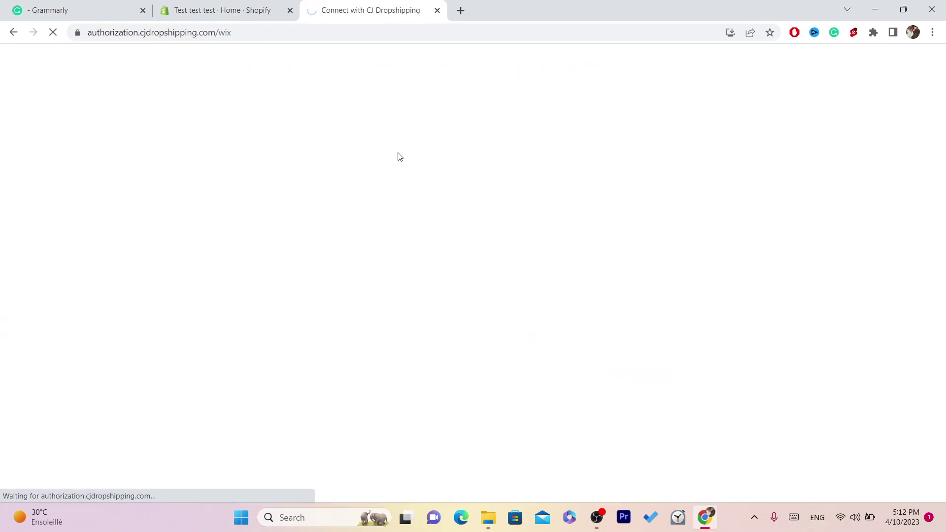
Step: Choose the TEST site on Wix and grant CJDropshipping access
click(370, 32)
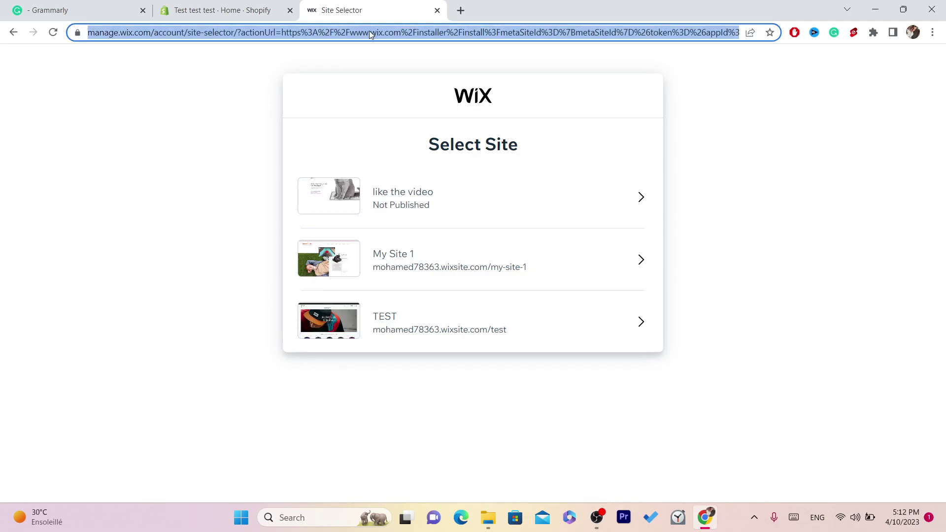
click(425, 331)
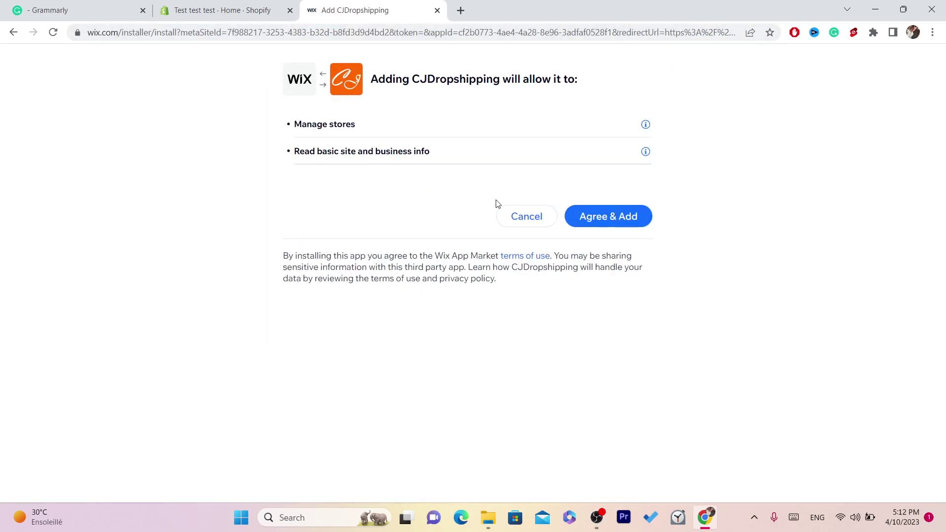
click(609, 220)
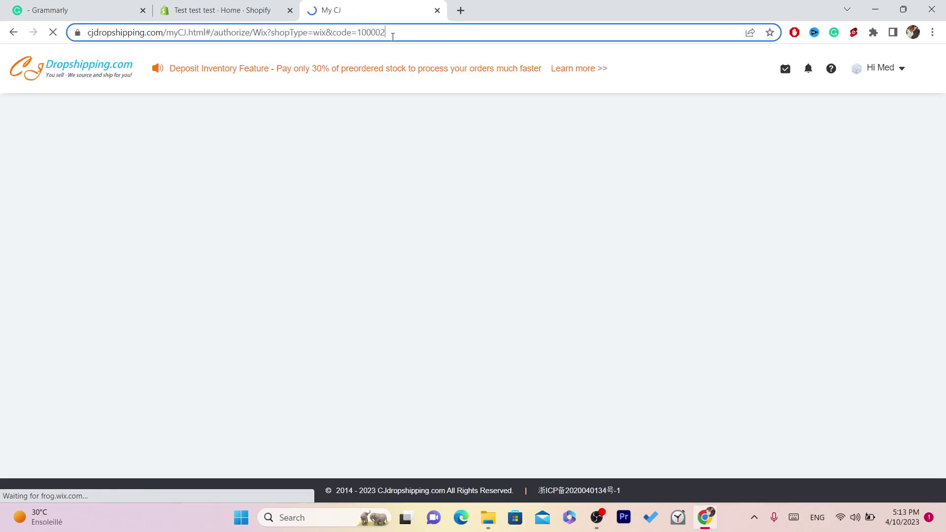
Step: Back on CJdropshipping, dismiss the chatbot and retry adding a Wix store
click(391, 33)
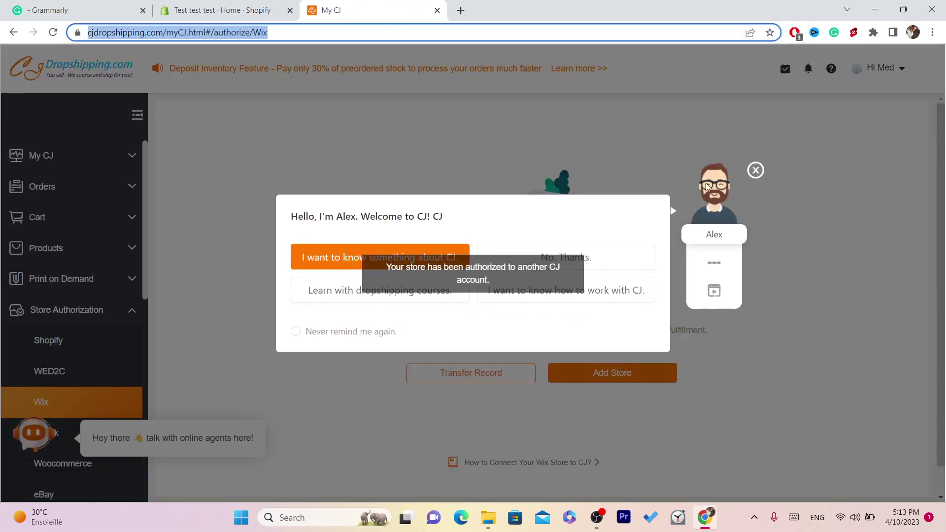
click(755, 171)
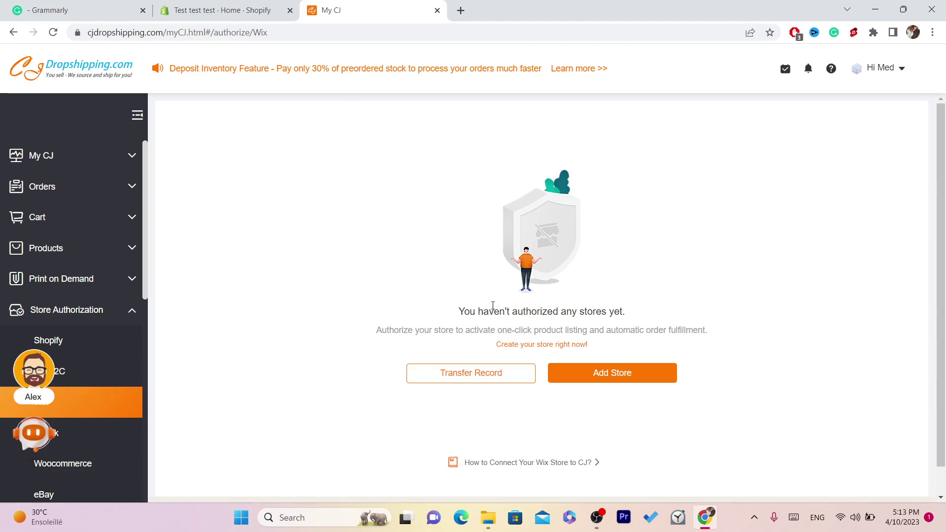
click(607, 375)
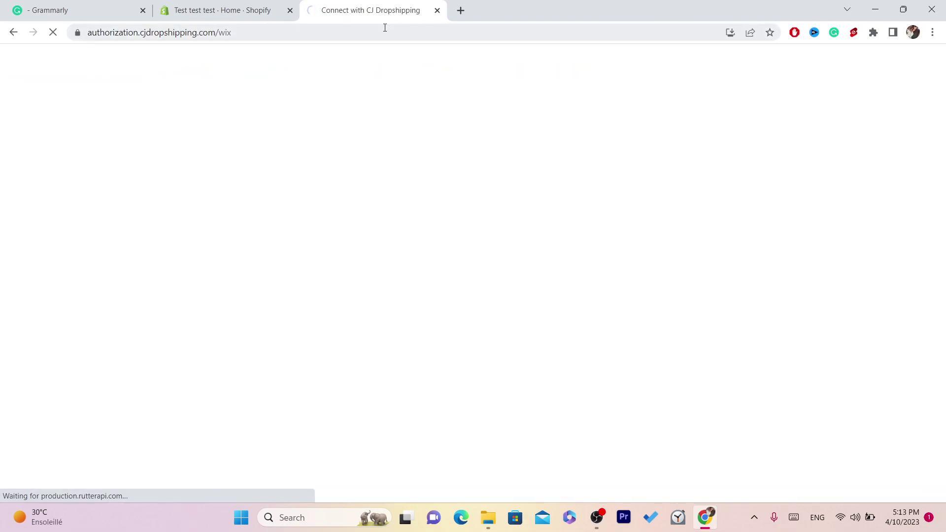
Step: Select the 'like the video' site on Wix and agree to add CJDropshipping
click(385, 28)
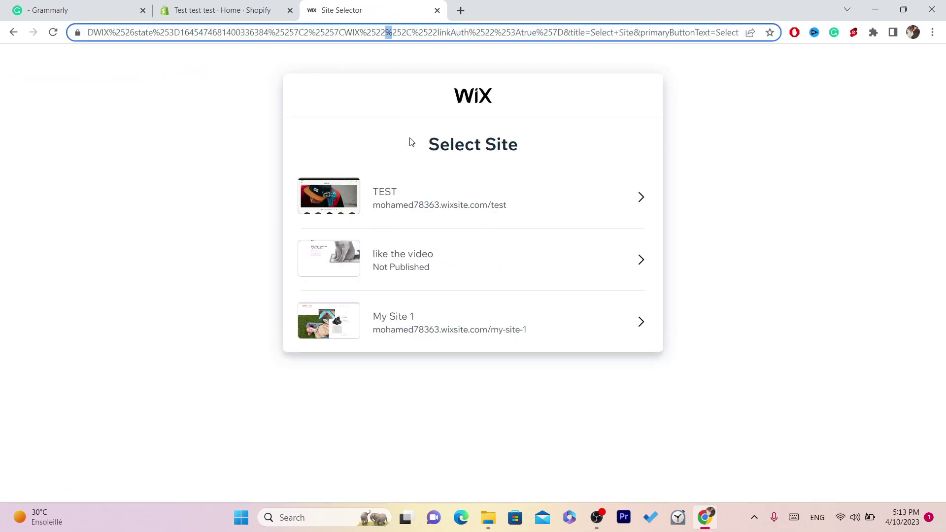
click(427, 268)
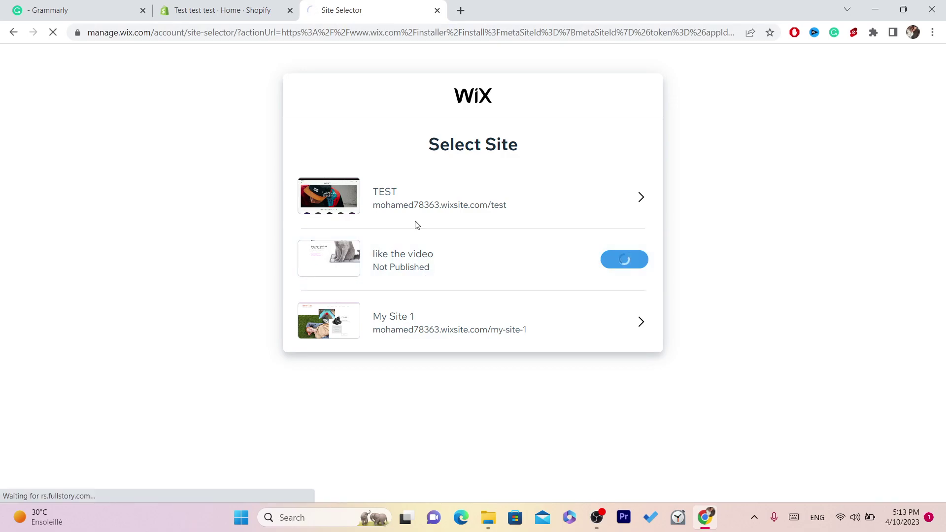
click(389, 36)
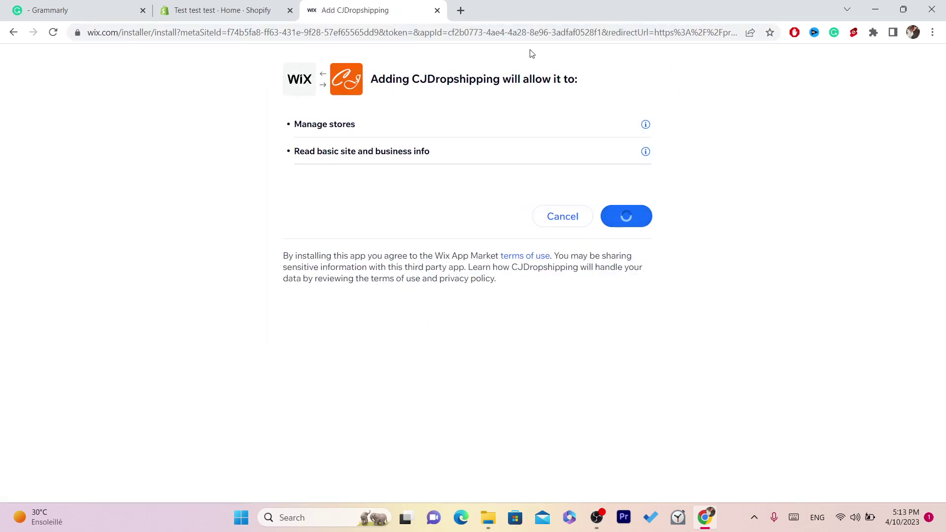
click(395, 29)
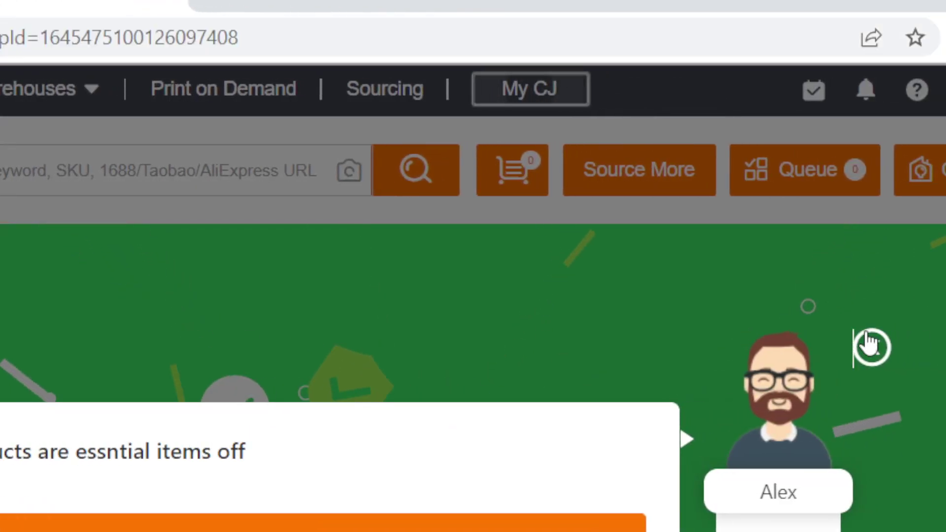
Step: Dismiss the chat modal and highlight the 'Authorization Success!' message
click(872, 345)
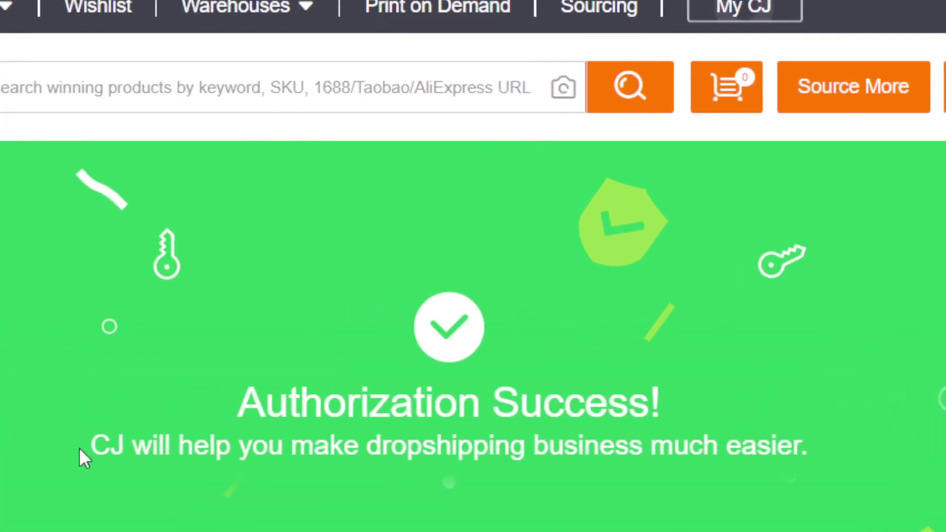
drag(79, 448, 860, 461)
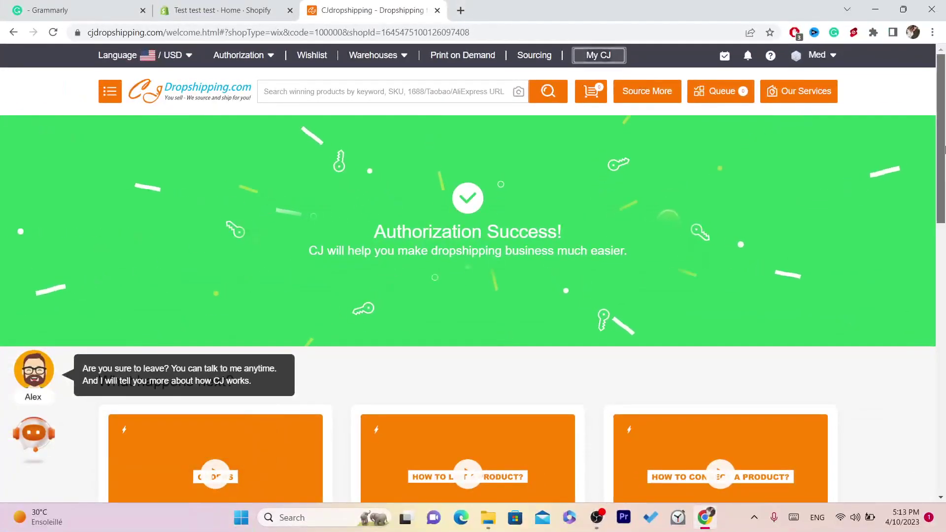
scroll(924, 148, down, 5)
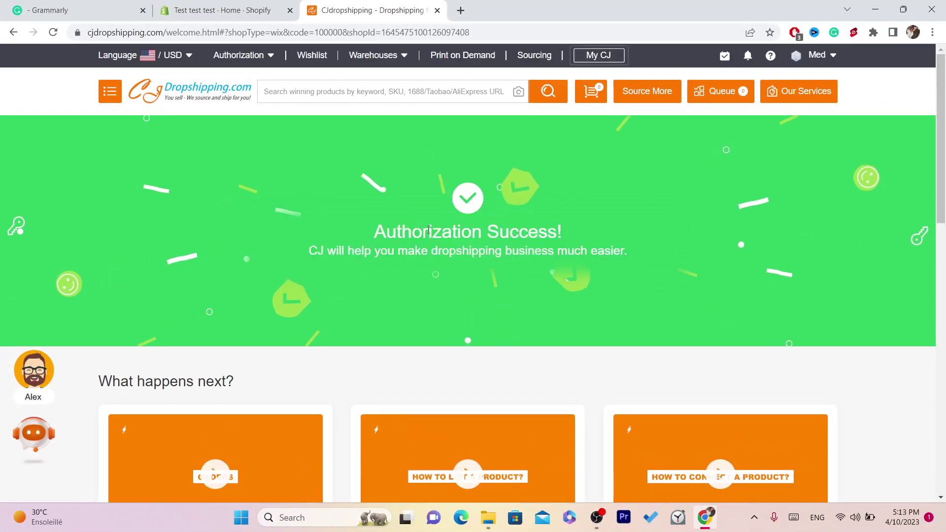
drag(387, 232, 631, 252)
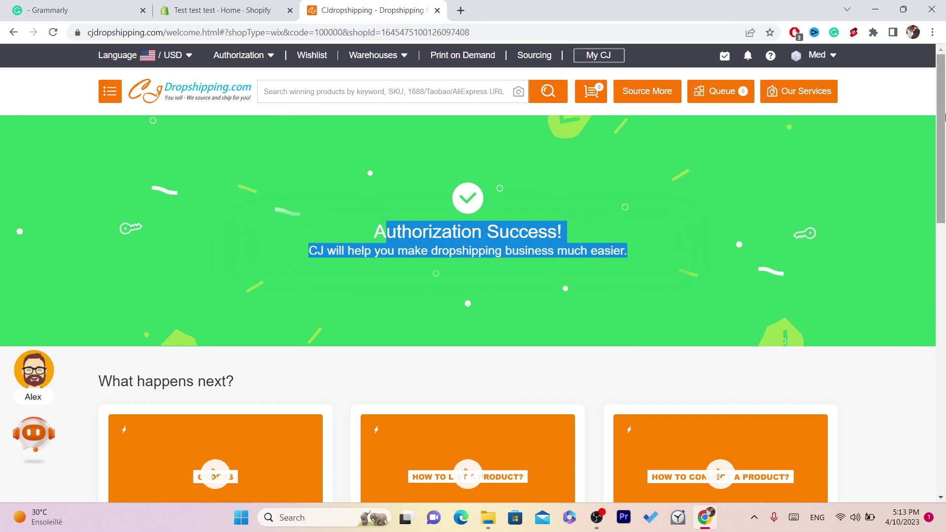
Step: From List Now, open the Intelligent Atmosphere Lamp under Trending Products and scroll to List
scroll(720, 215, down, 7)
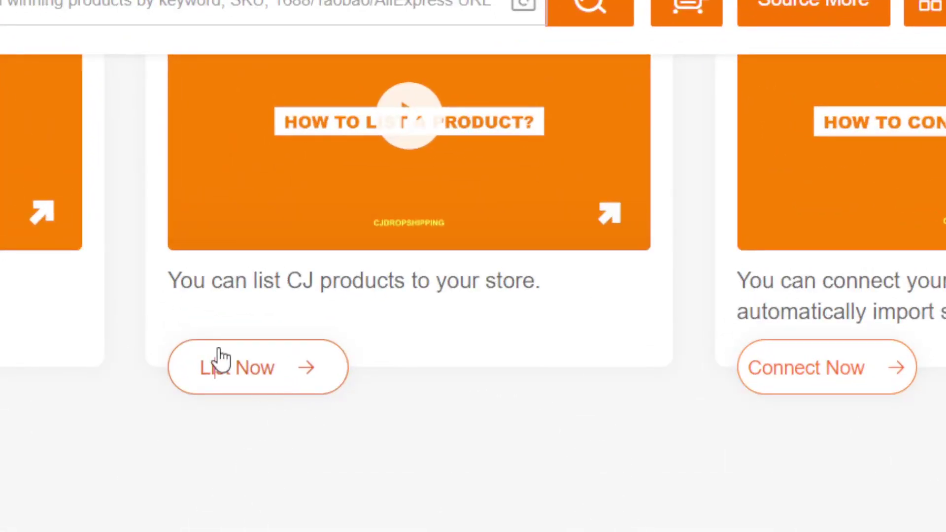
click(221, 359)
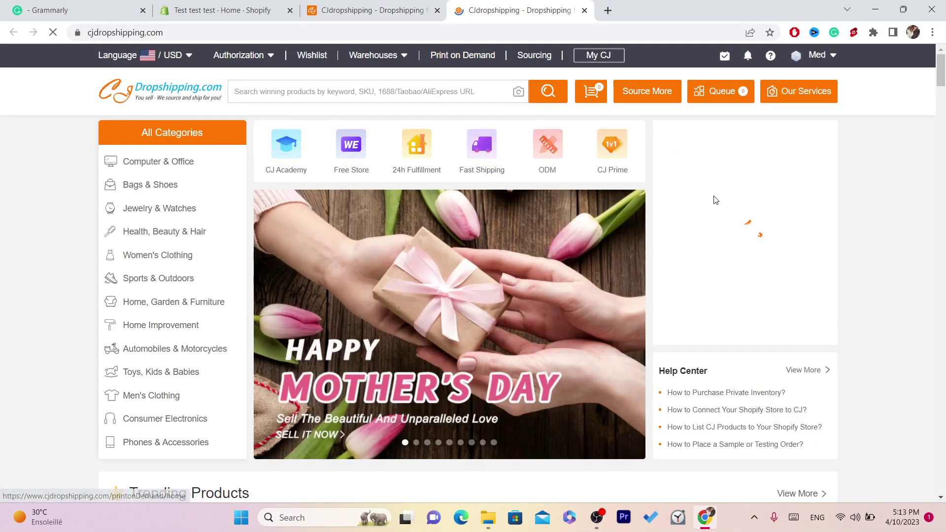
scroll(722, 142, down, 7)
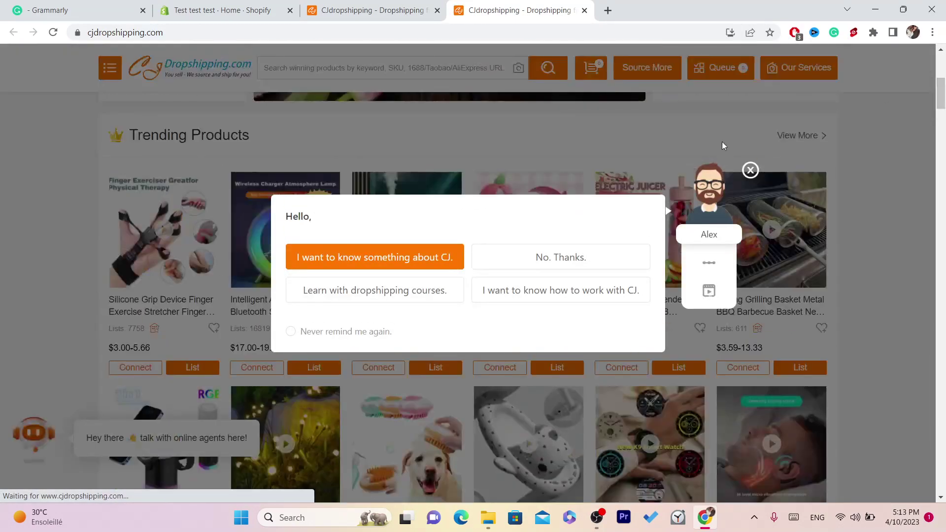
click(751, 171)
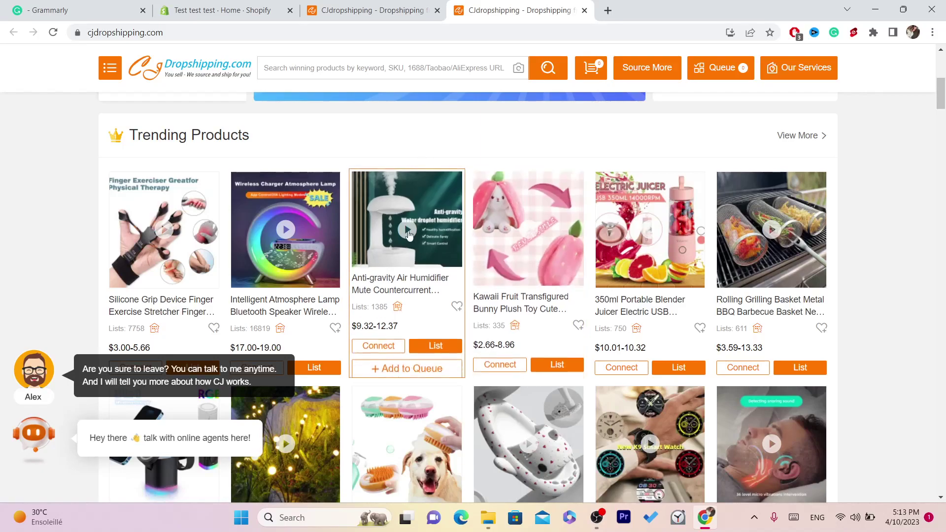
click(298, 239)
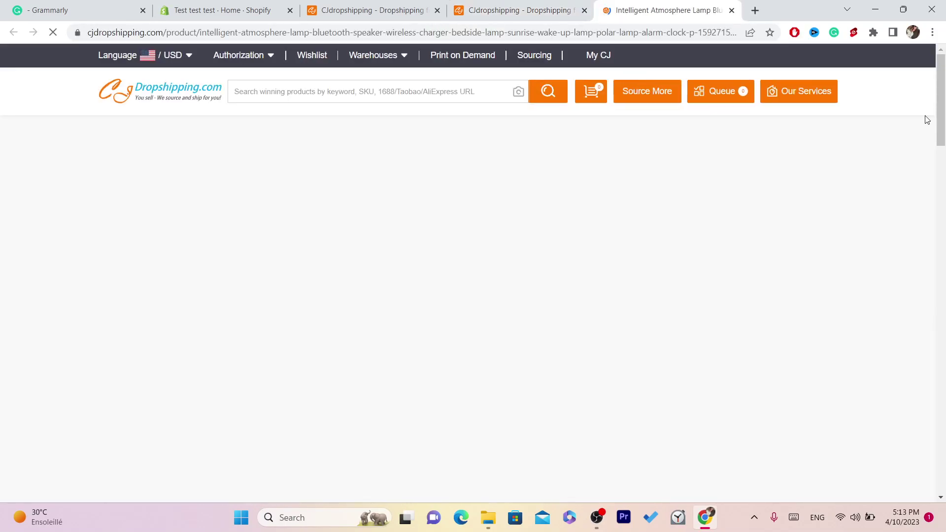
drag(945, 78, 945, 150)
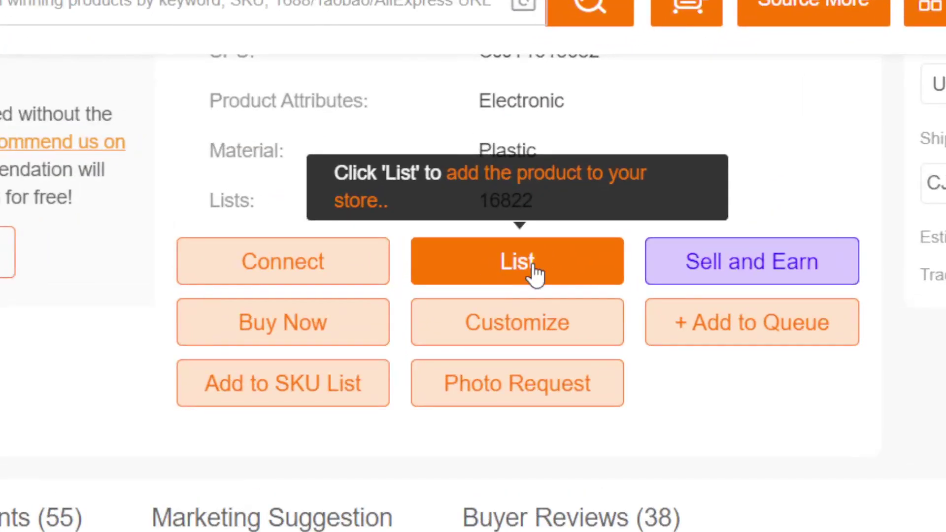
Step: Open the lamp's listing form and add the tag TEST
click(532, 262)
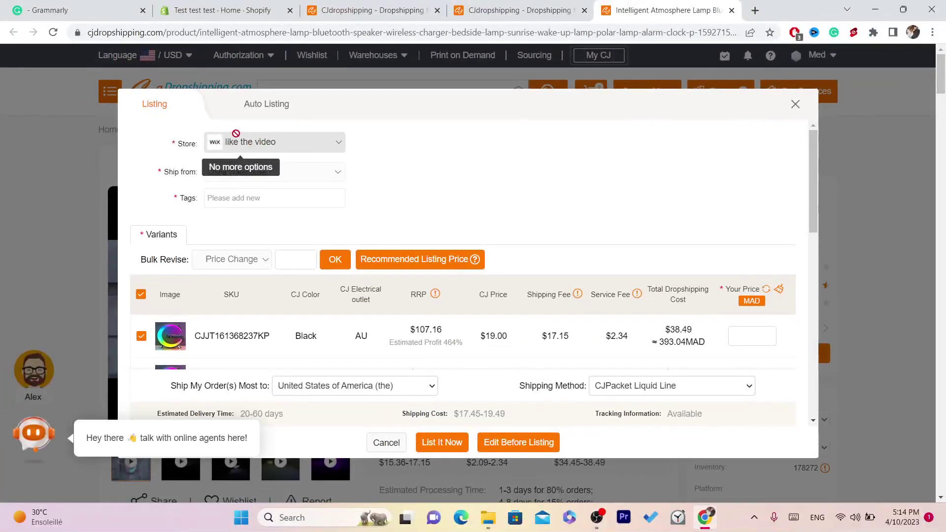
click(225, 199)
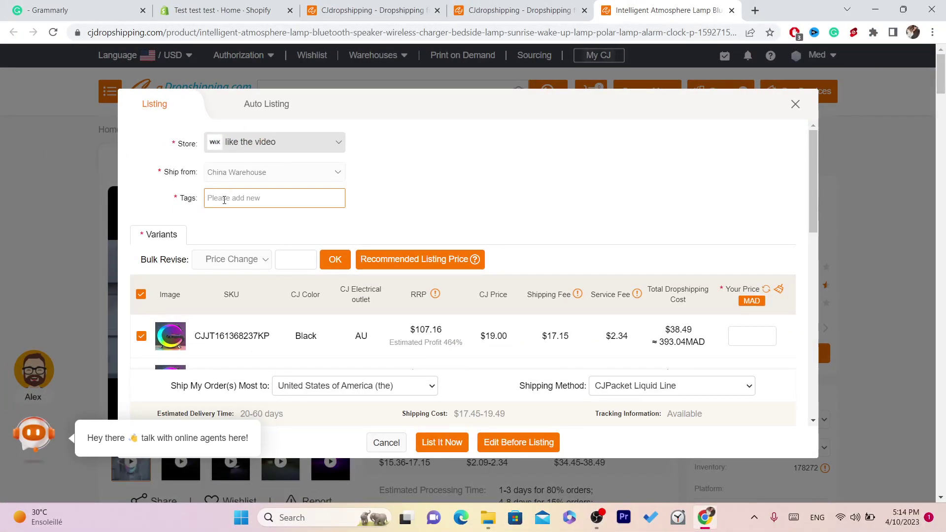
text(T)
text(EST)
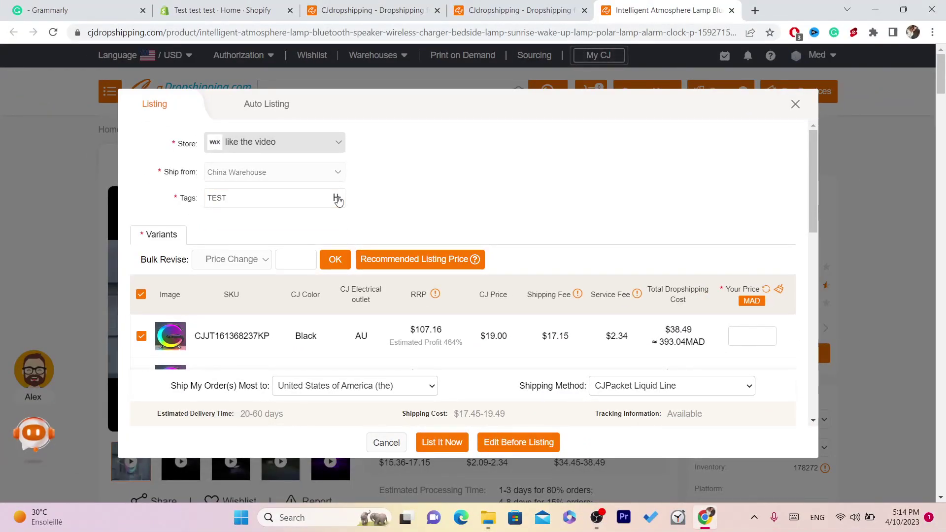
click(337, 199)
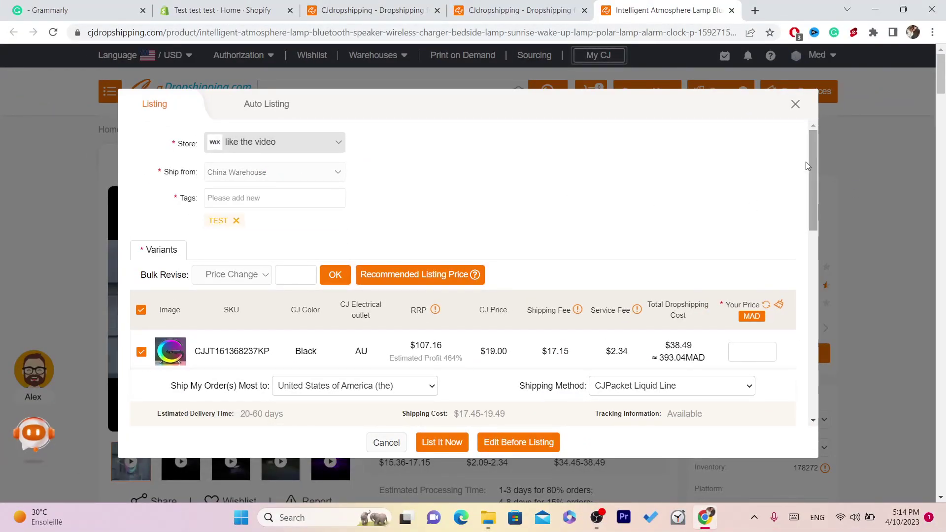
Step: Review the Variants table and highlight the AU variant's total dropshipping cost
drag(807, 166, 818, 224)
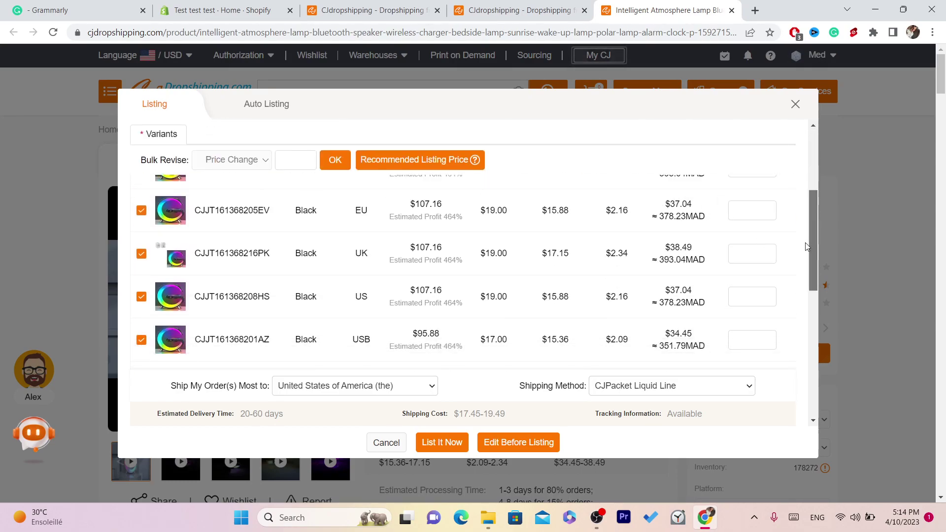
scroll(806, 223, up, 2)
scroll(807, 223, up, 1)
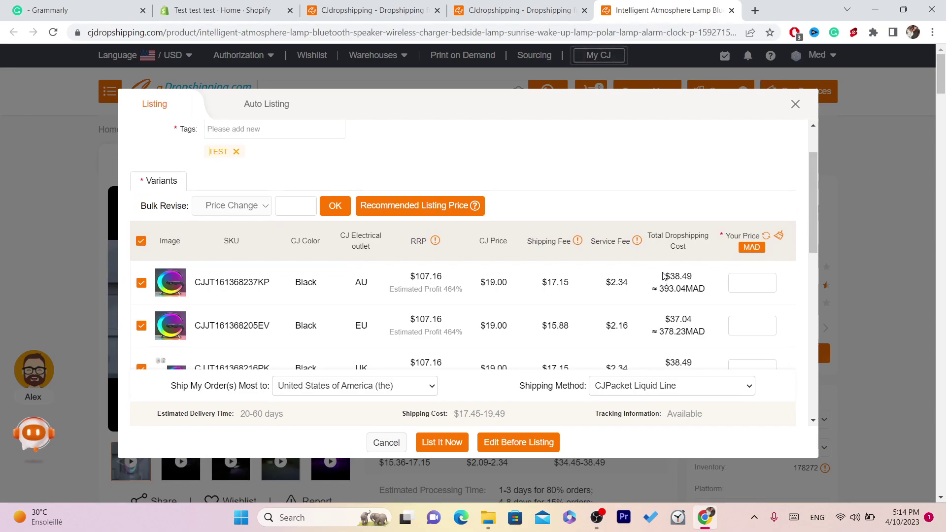
drag(664, 275, 704, 291)
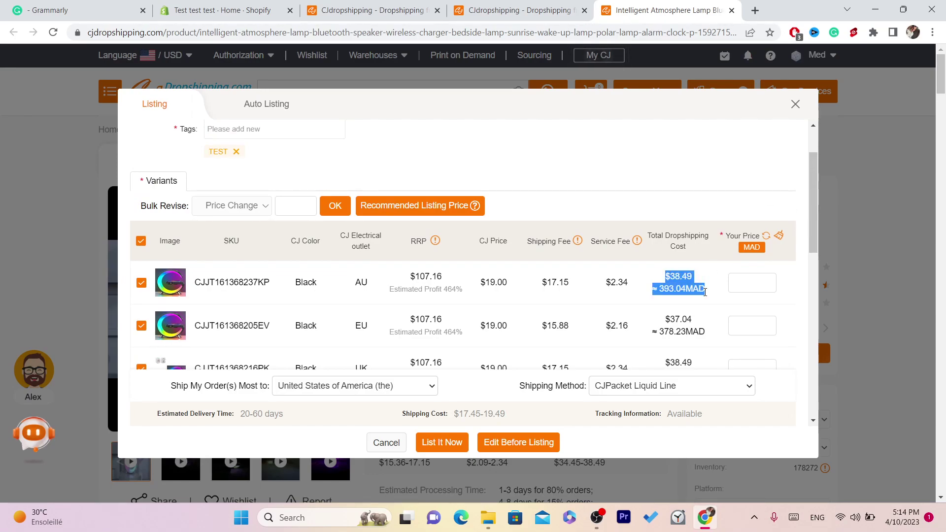
Step: Enter 59 as the AU variant's store price, then move to the EU variant's price
click(664, 270)
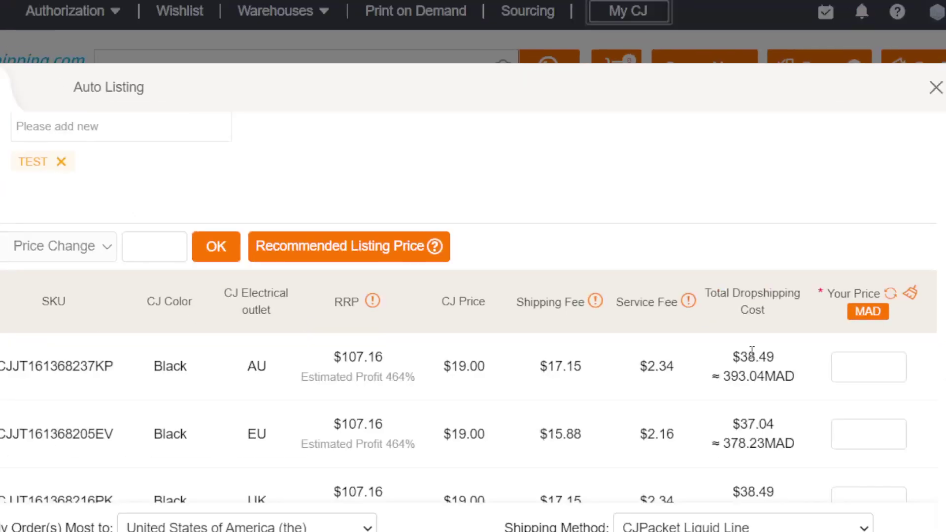
click(752, 283)
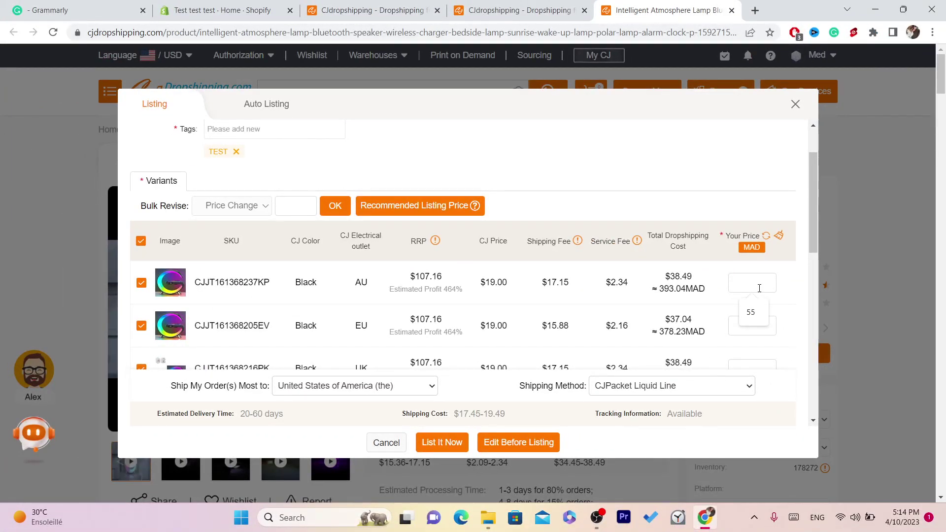
text(59.99)
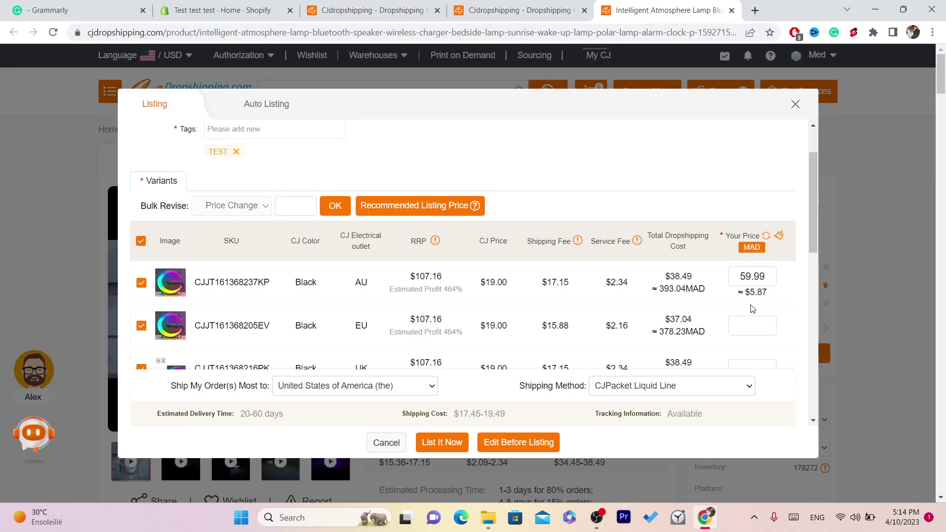
click(752, 321)
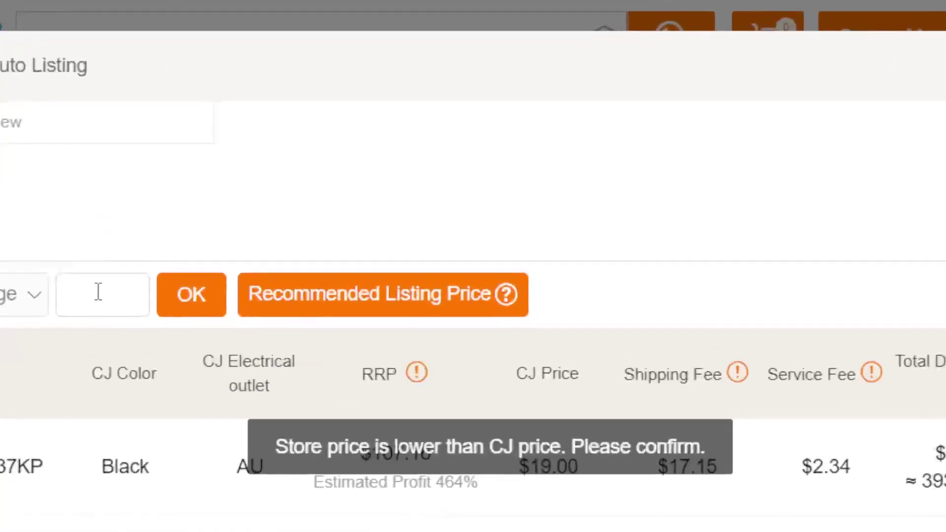
Step: Bulk-set every variant's price to 55.99 and scroll down the listing dialog
click(109, 296)
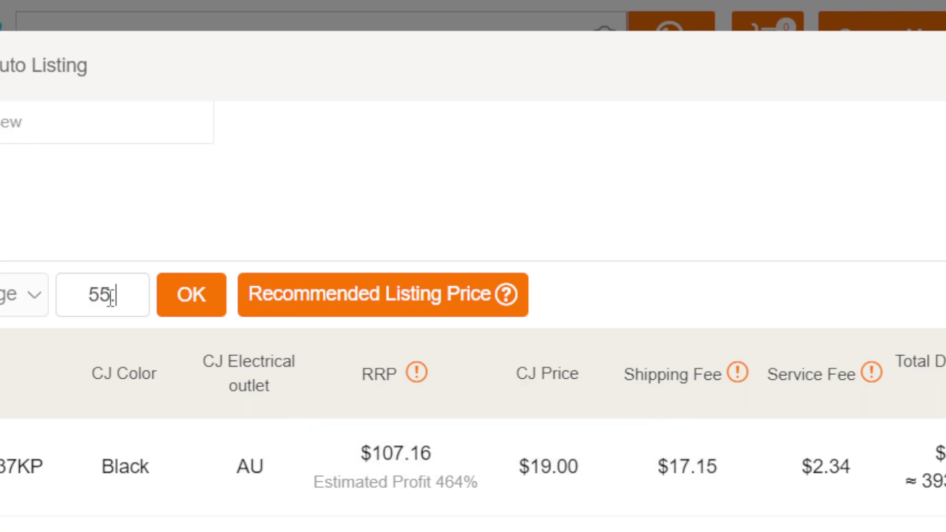
text(55.99)
click(210, 296)
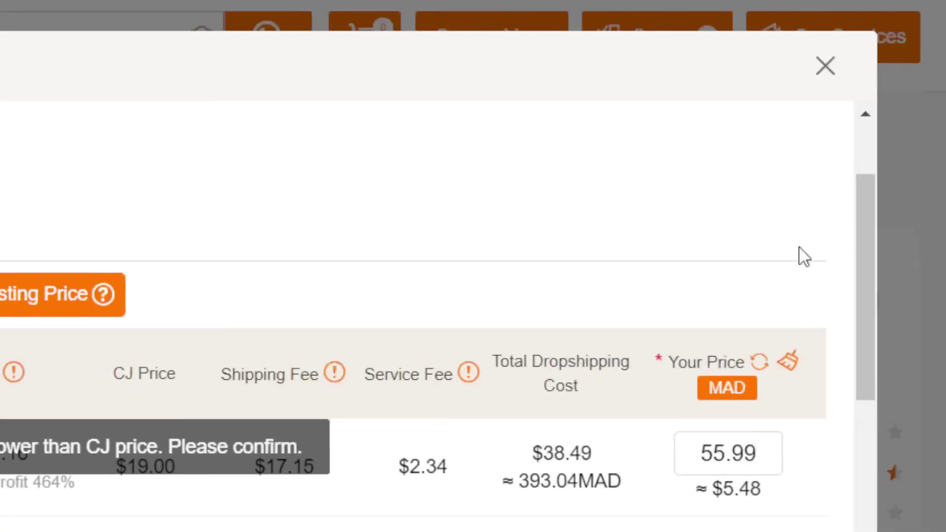
scroll(832, 251, down, 2)
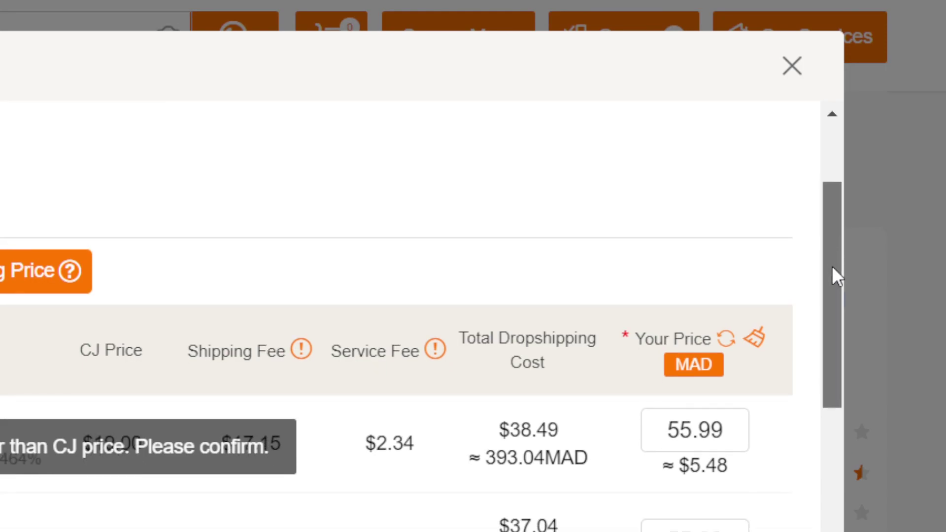
scroll(819, 456, down, 5)
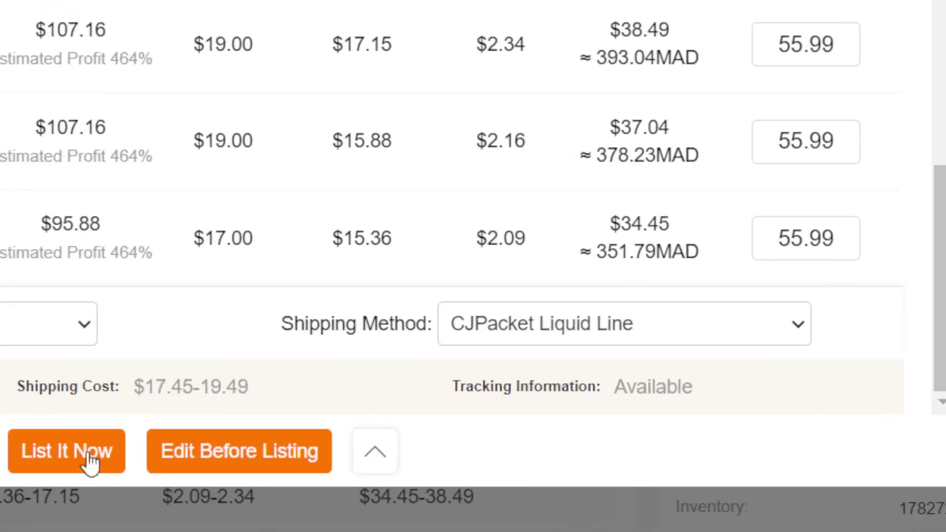
Step: Start listing the lamp to the store and delete 'Alarm Clock' from the title's end
click(81, 452)
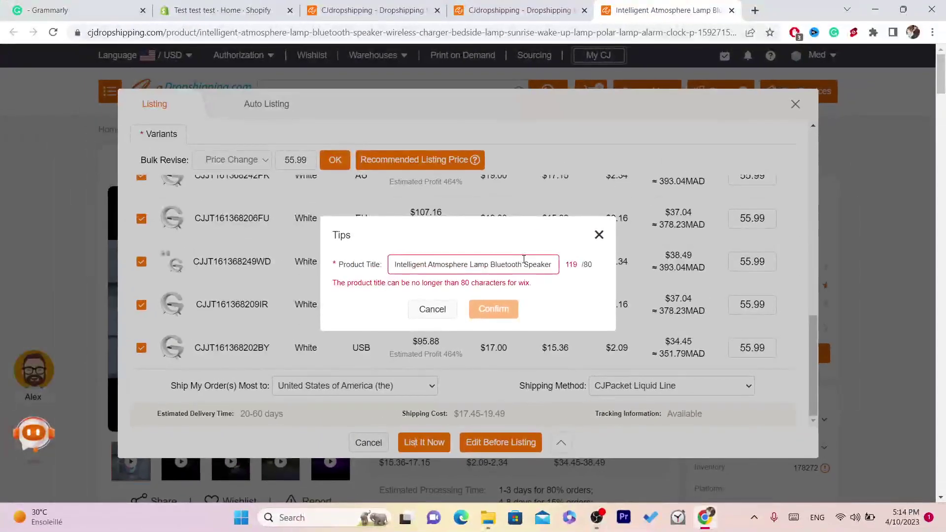
drag(318, 51, 523, 44)
key(ctrl+shift+Left)
key(ctrl+shift+Left)
key(ctrl+shift+Left)
key(ctrl+shift+Left)
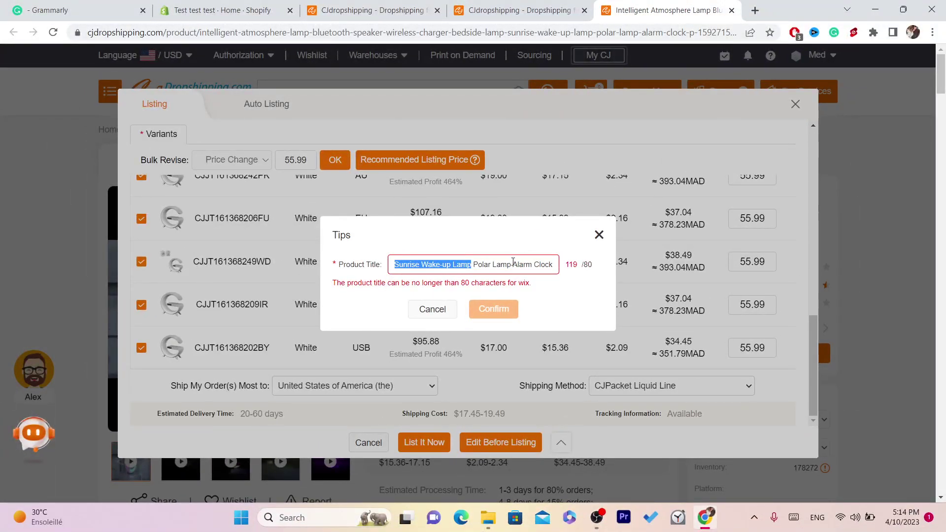
click(512, 261)
drag(512, 265, 547, 270)
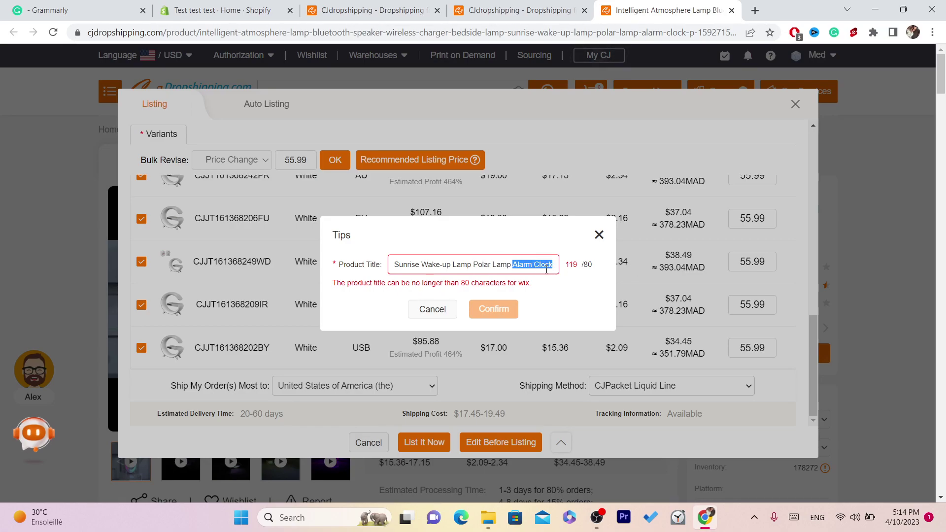
key(BackSpace)
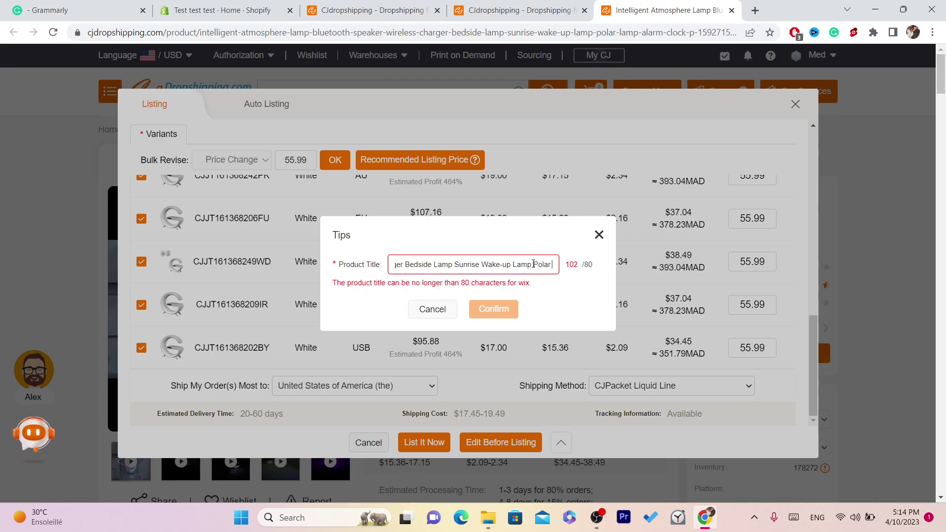
Step: Trim the title to 79 characters, confirm, and highlight the 'Listed Successfully' message
key(BackSpace)
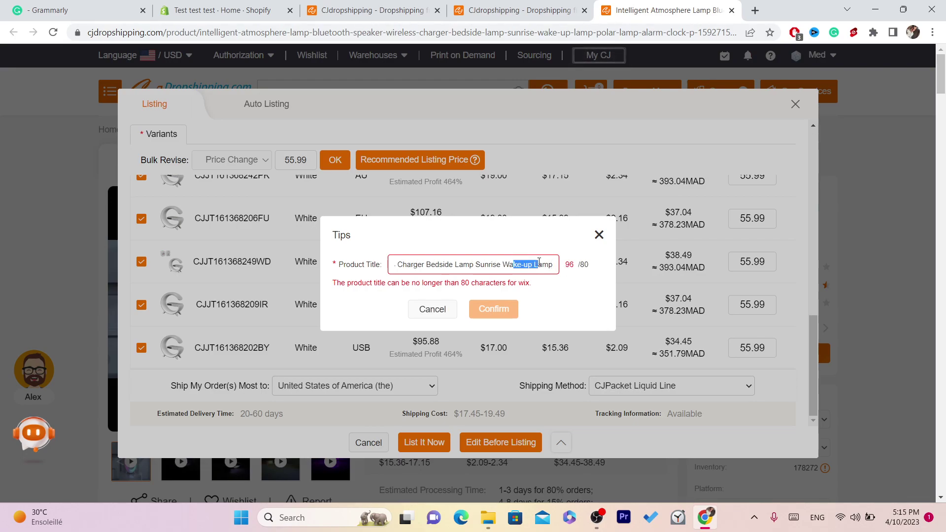
key(BackSpace)
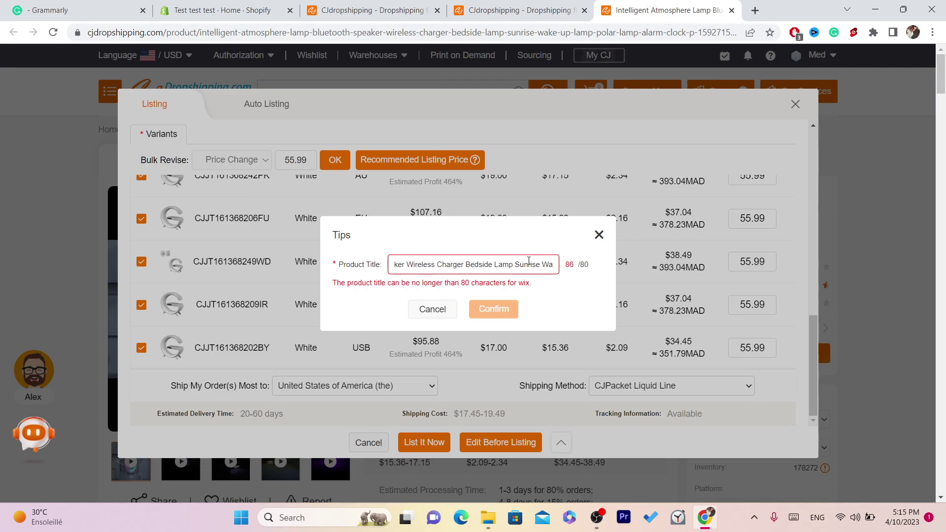
key(BackSpace)
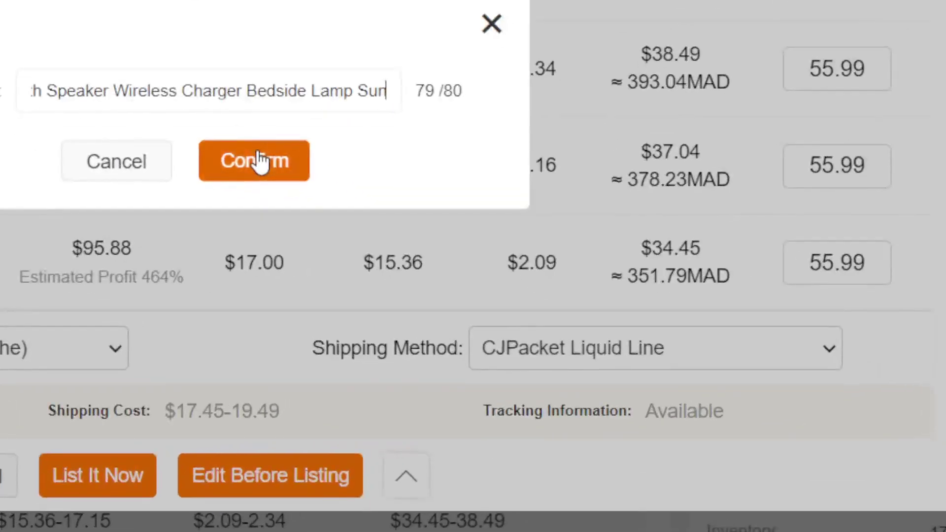
click(493, 302)
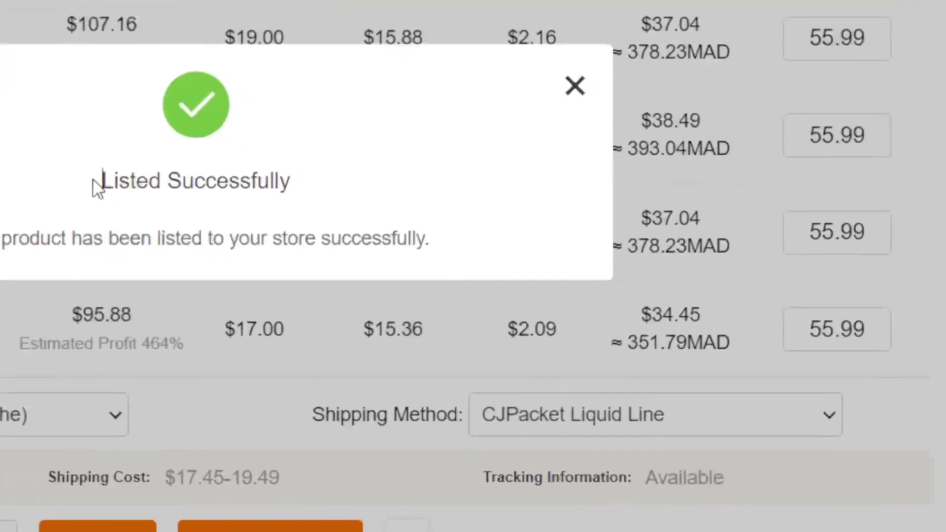
drag(424, 281, 559, 296)
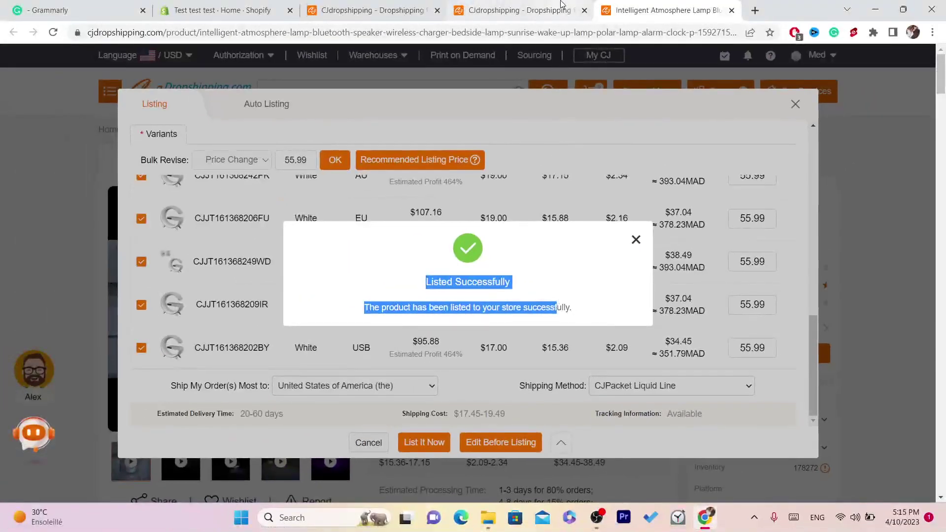
click(521, 10)
Step: Go to wix.com and open the TEST site's dashboard from My Sites
click(464, 33)
text(wix.com)
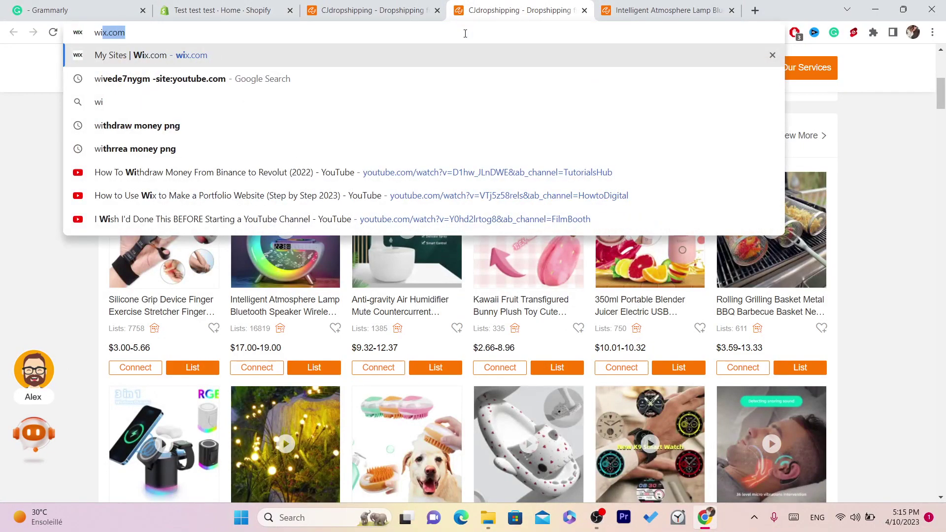
key(Return)
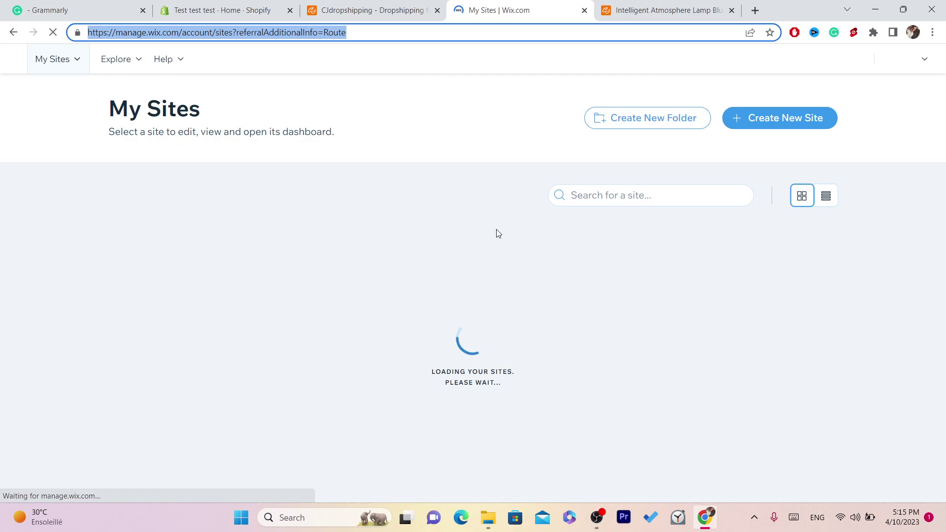
scroll(500, 197, down, 2)
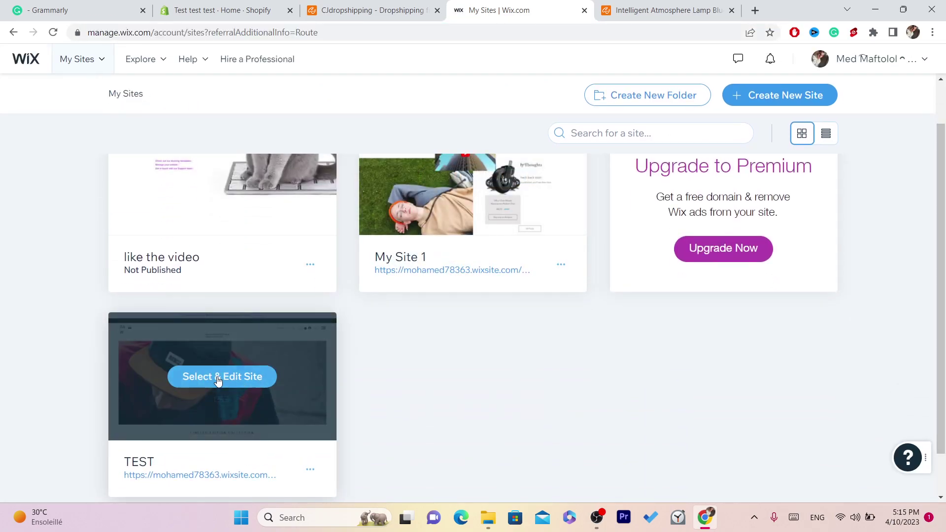
click(218, 379)
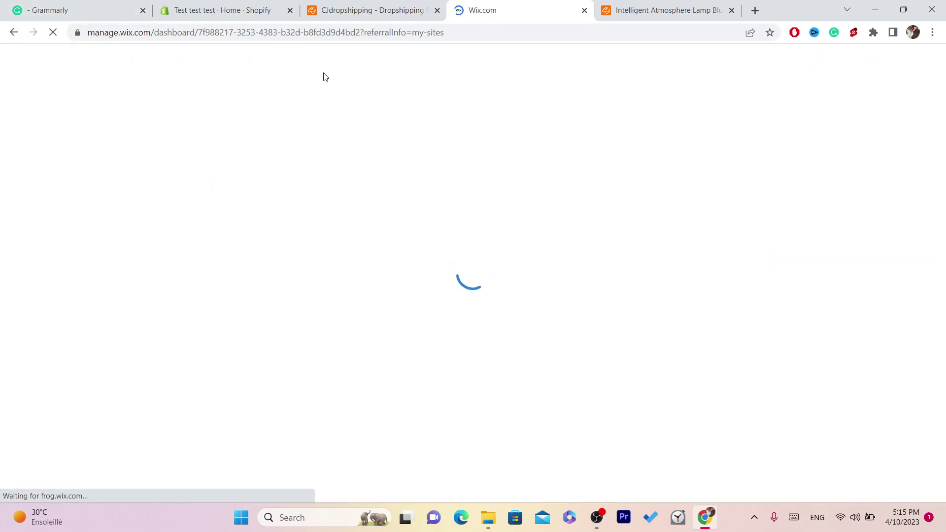
Step: Return to the site list and reopen the TEST site's dashboard
click(471, 36)
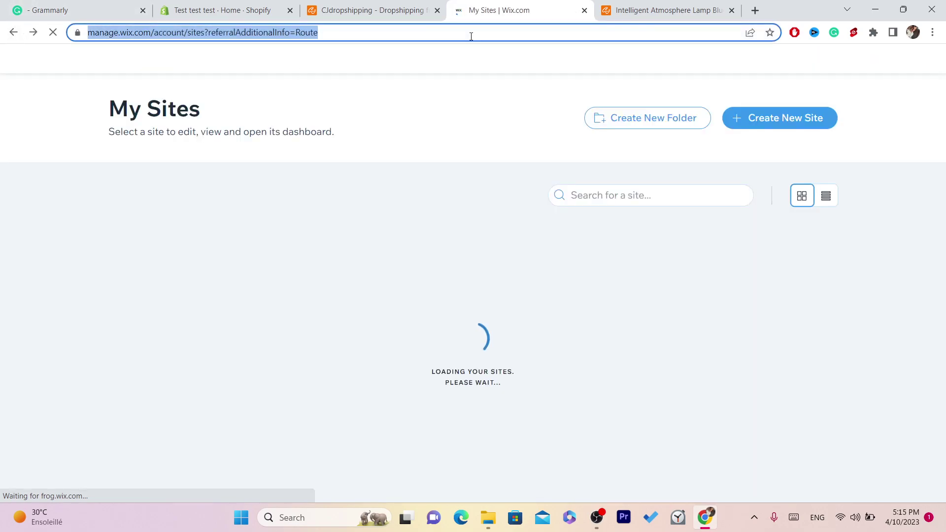
mouse_move(274, 249)
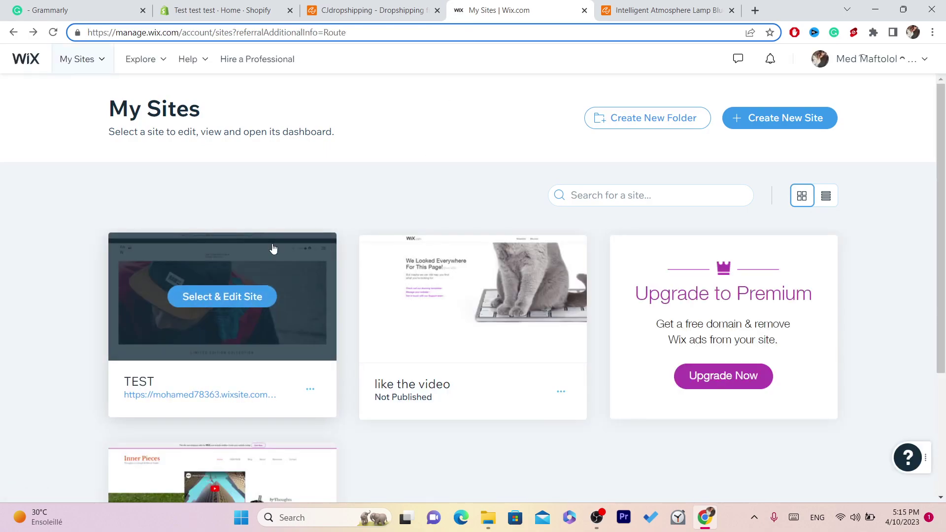
click(220, 294)
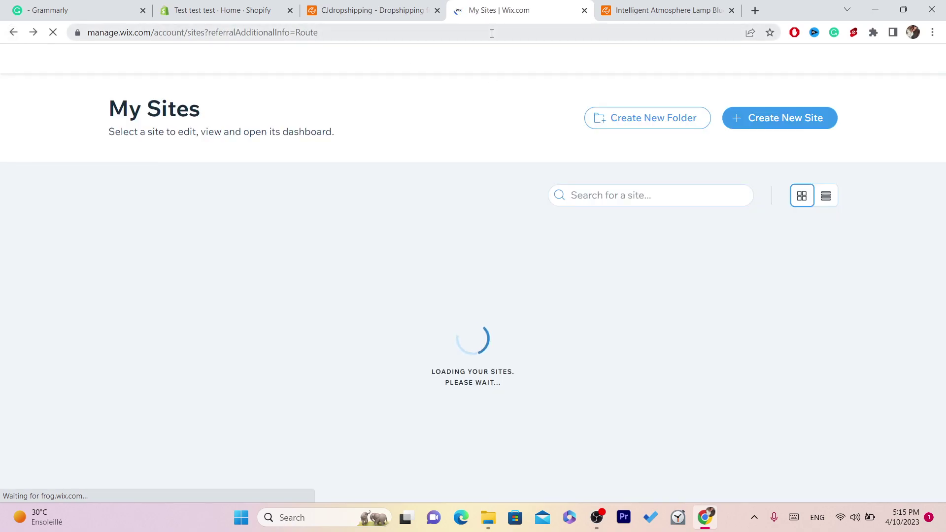
Step: Open the 'like the video' site's dashboard and select its page address
mouse_move(481, 295)
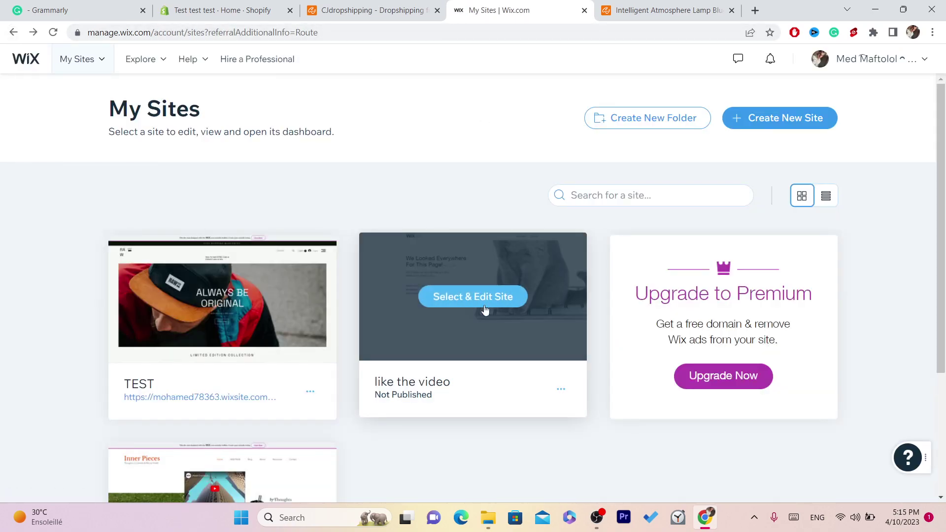
click(468, 297)
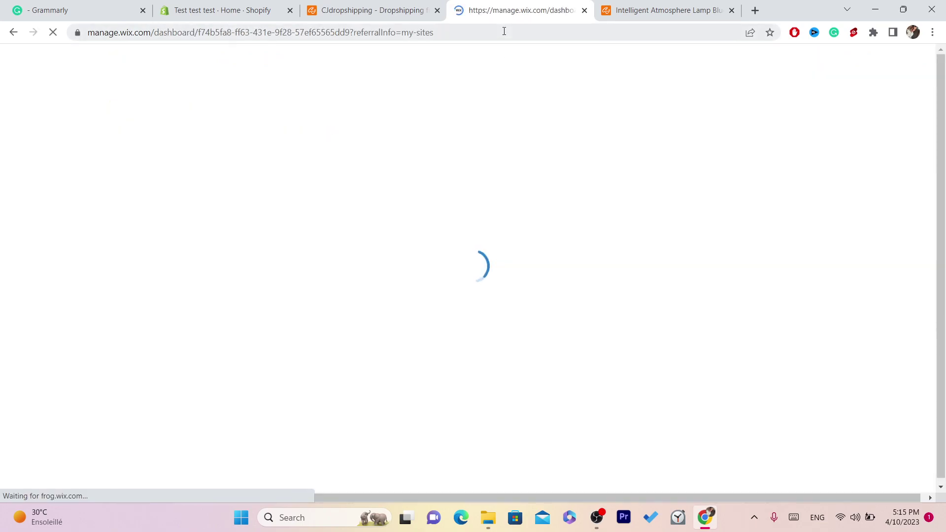
click(504, 31)
click(504, 31)
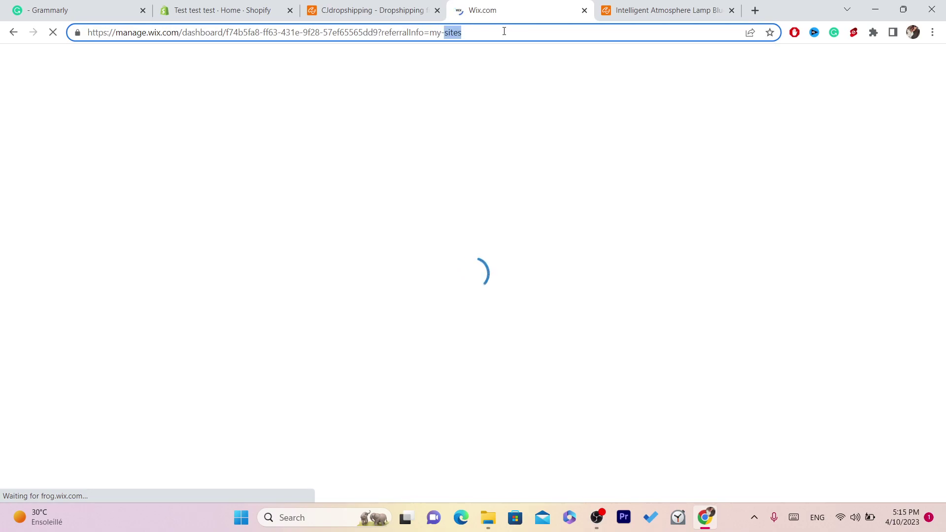
triple_click(504, 31)
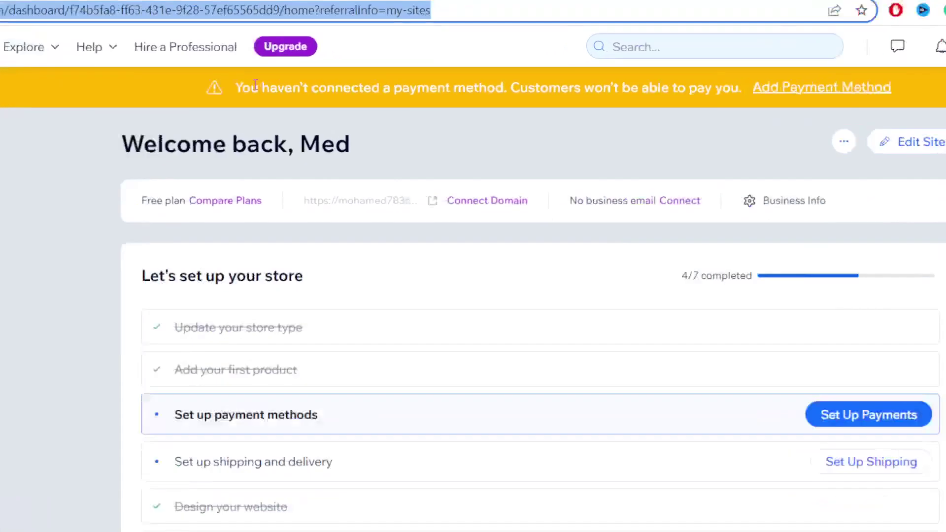
Step: Highlight the dashboard warning about the missing payment method
drag(329, 89, 0, 61)
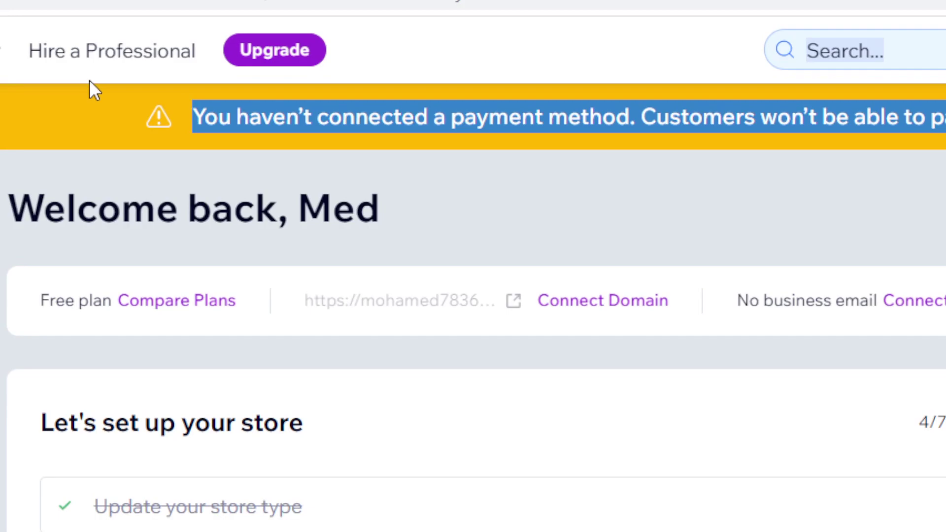
double_click(131, 94)
triple_click(279, 121)
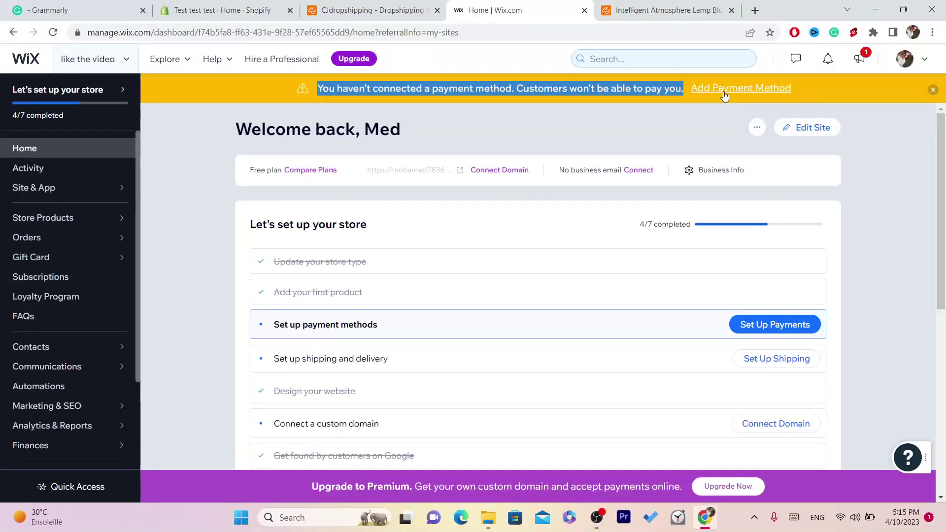
Step: Open Accept Payments via Add Payment Method and review the unconnected payment options
click(725, 96)
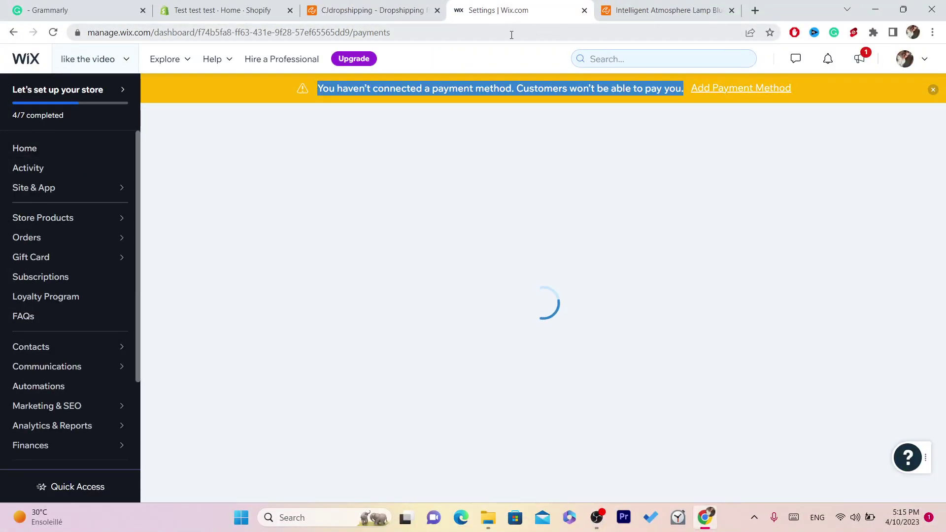
click(511, 34)
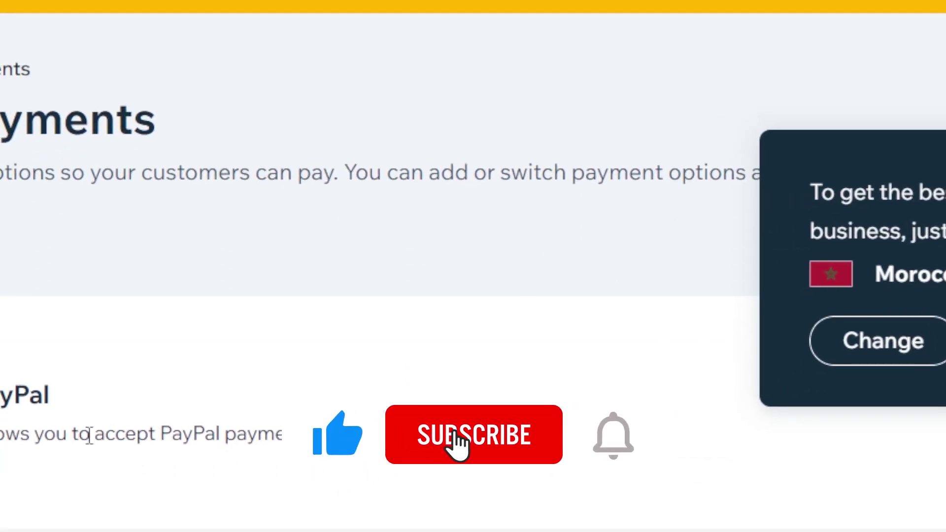
scroll(133, 424, down, 5)
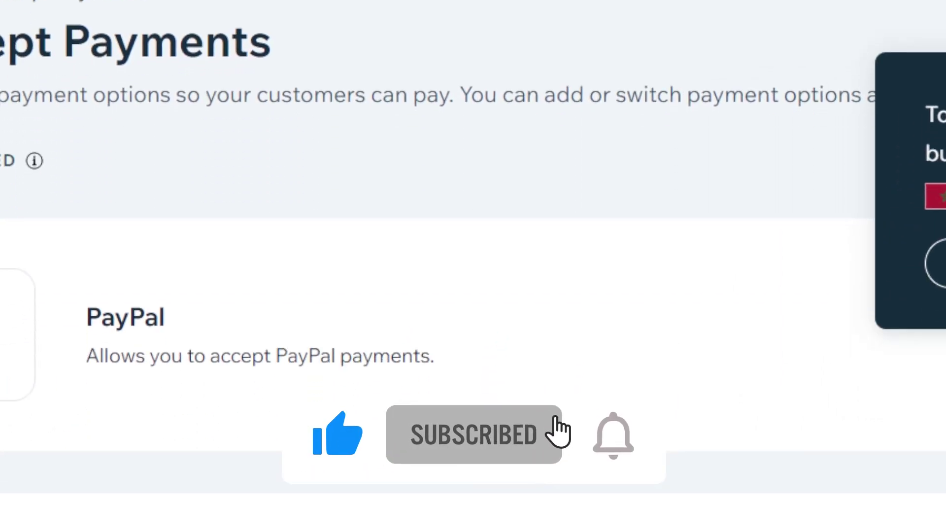
drag(86, 417, 295, 419)
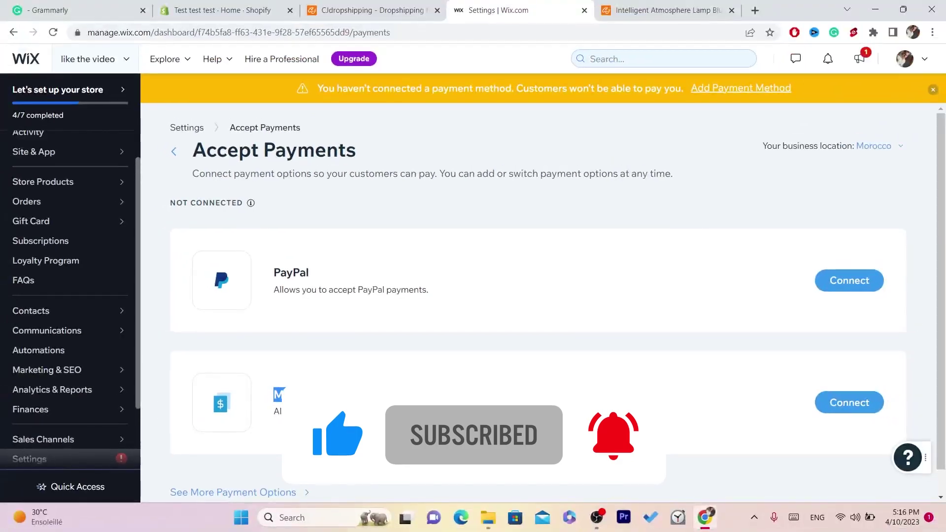